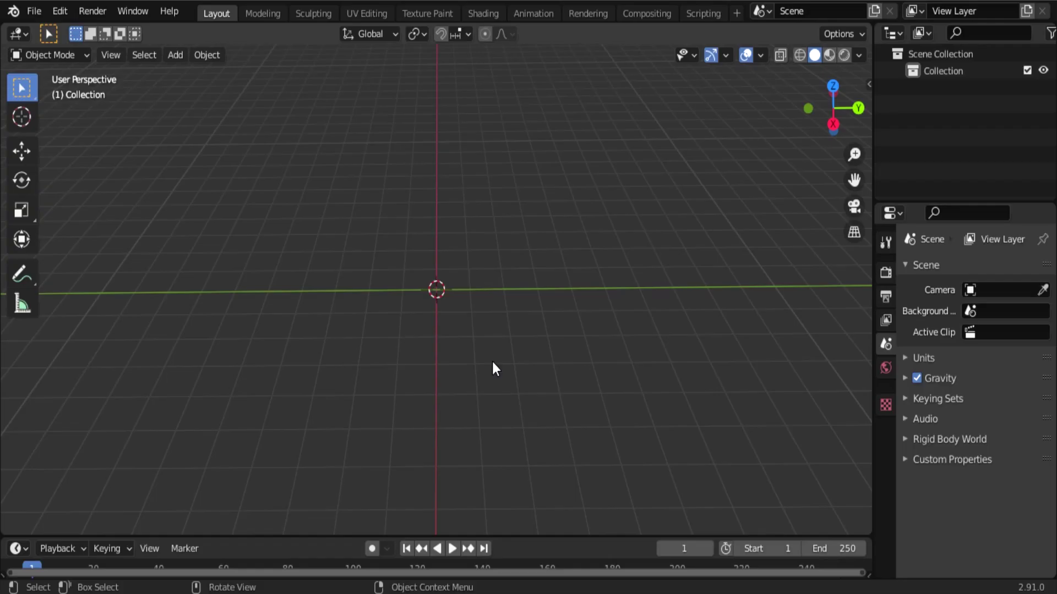
Step: Add a mesh plane at the world origin and scale it up uniformly by a factor of about 11.77
left_click(183, 57)
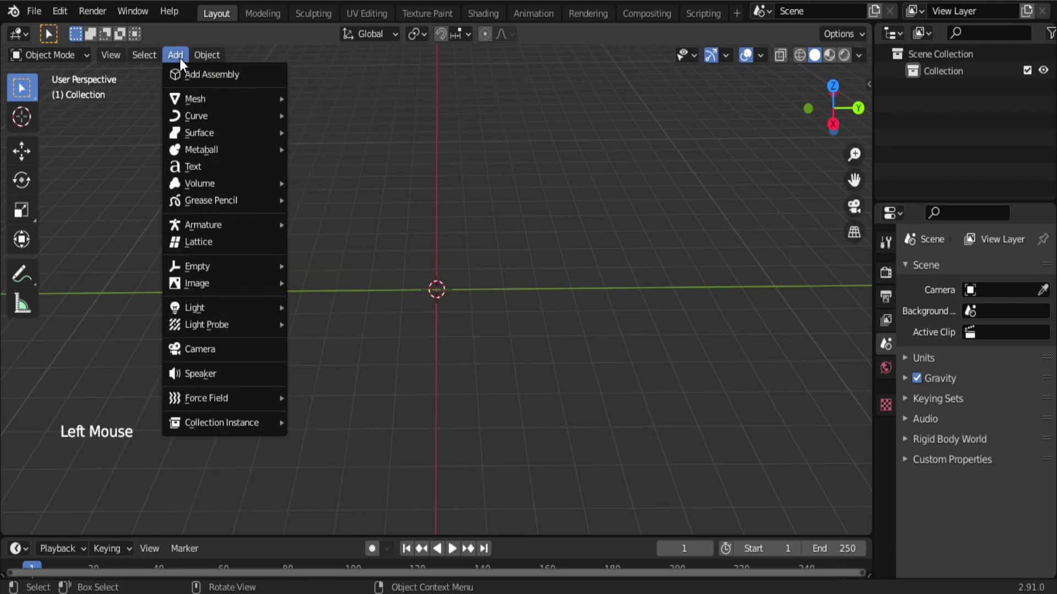
mouse_move(226, 99)
left_click(326, 101)
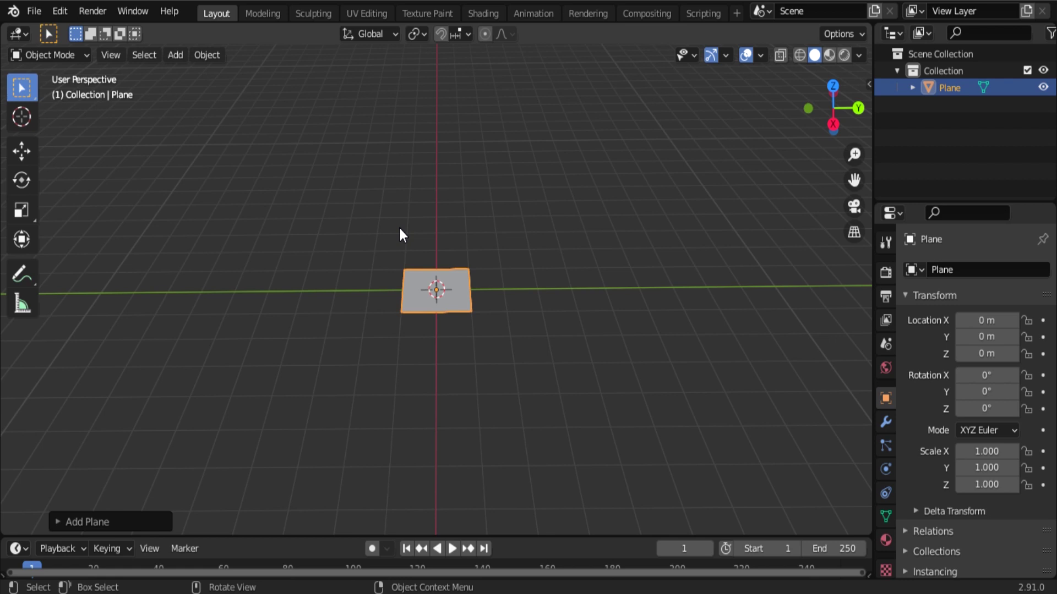
key("s")
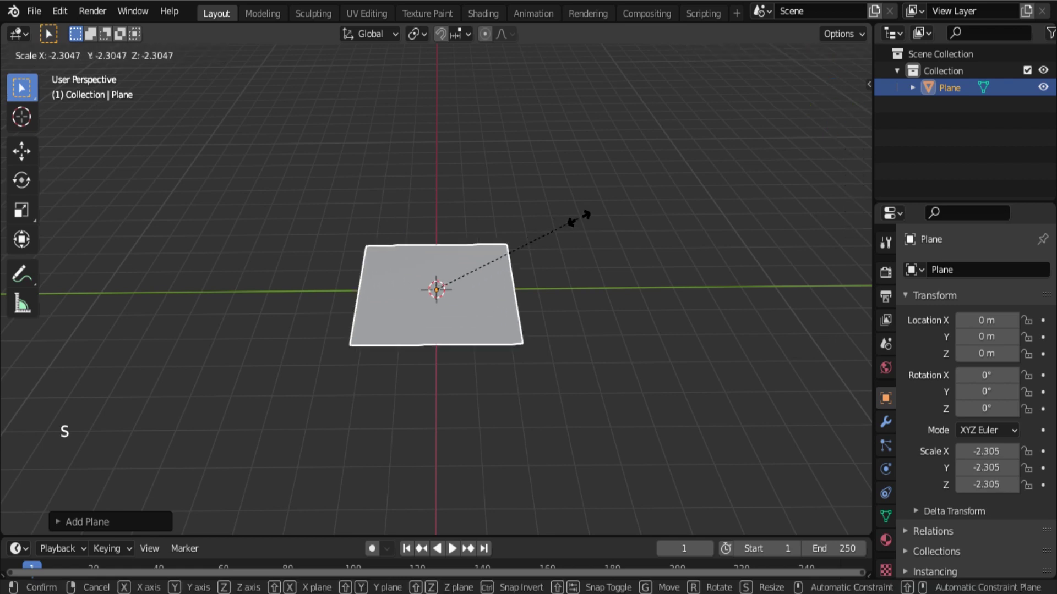
left_click(176, 64)
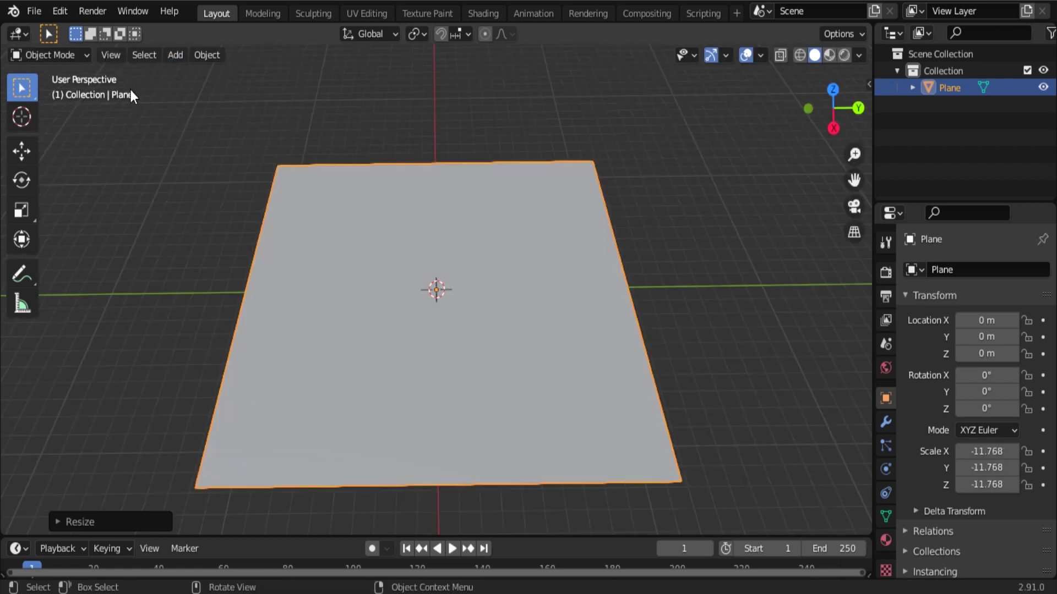
Step: Extrude the plane's face upward about 0.88 m in Edit Mode to form a thin base slab
key("Tab")
middle_click_drag(299, 124, 299, 90)
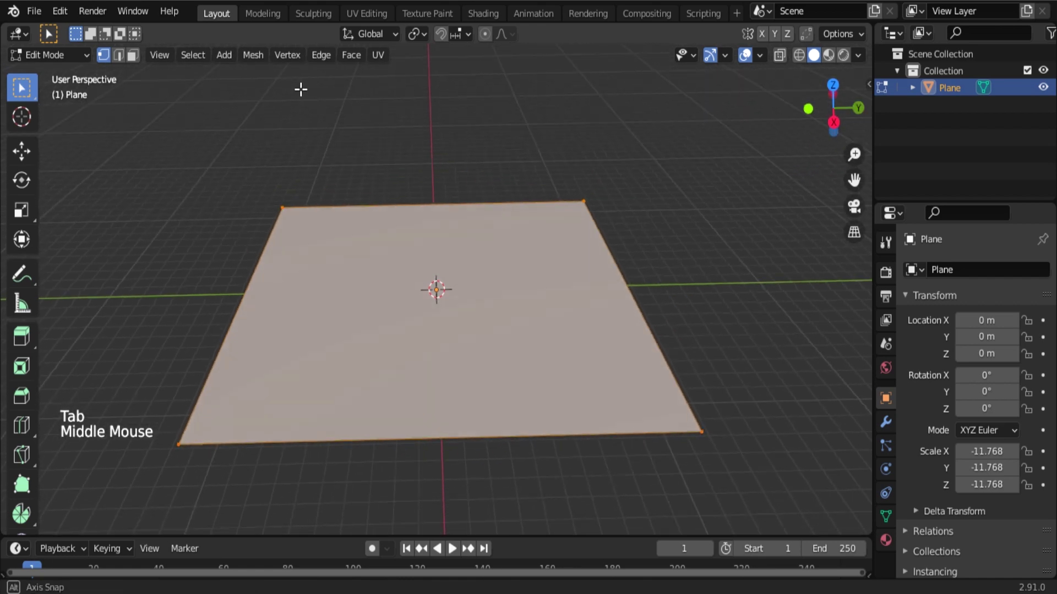
left_click(132, 55)
left_click(334, 313)
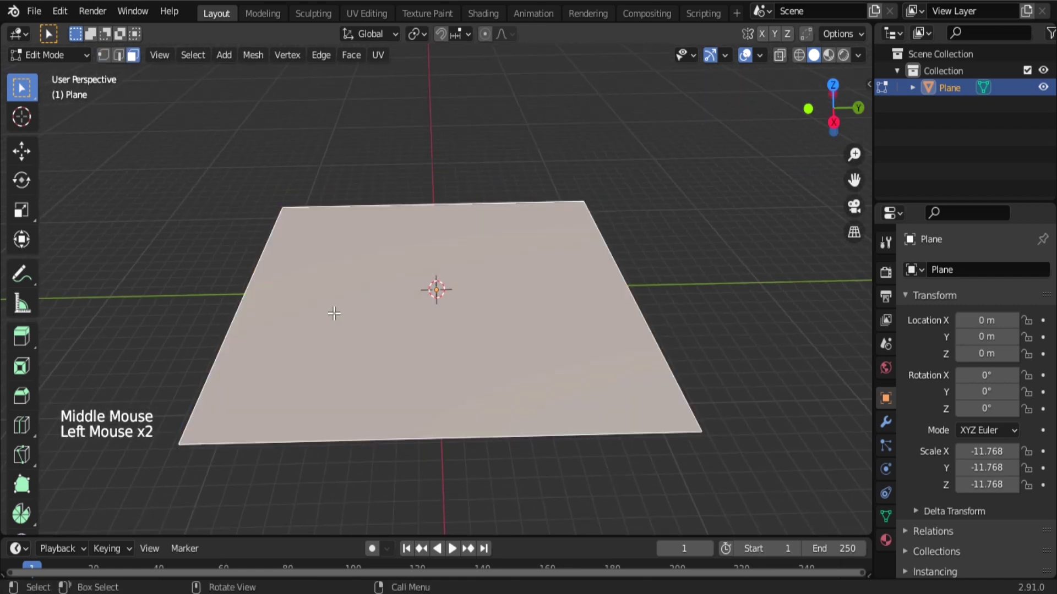
middle_click_drag(314, 287, 309, 273)
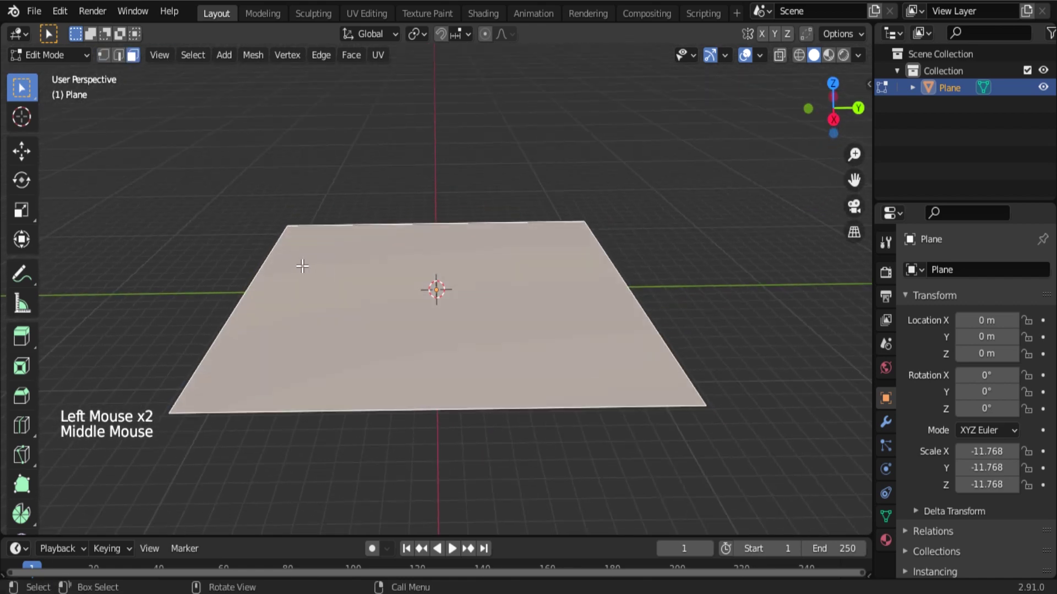
key("e")
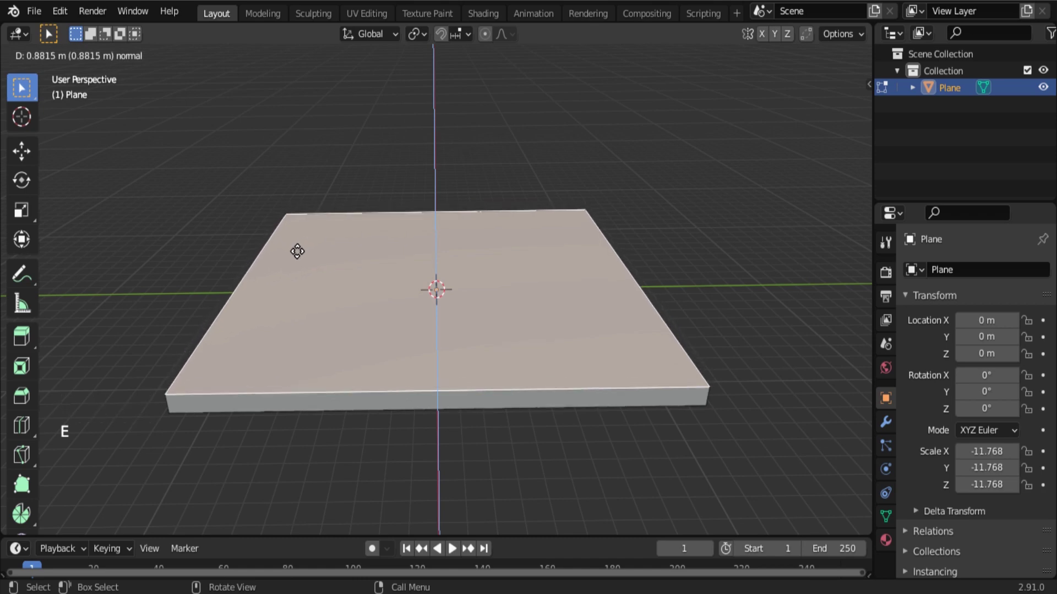
left_click(297, 251)
Step: Extrude the slab's top face upward about 13.3 m to form the main body of the building
middle_click_drag(166, 270, 143, 275)
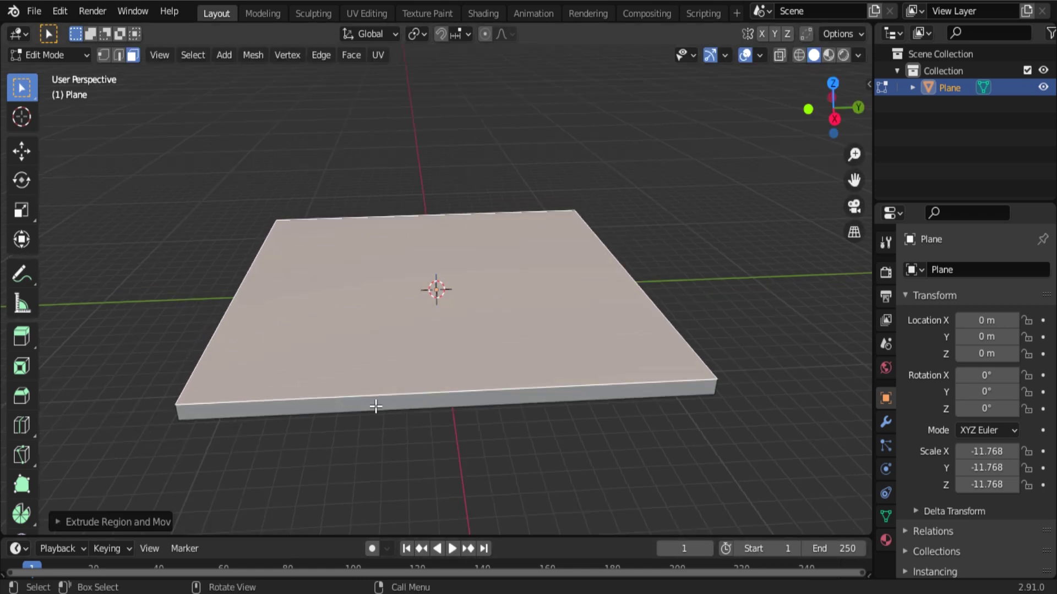
middle_click_drag(454, 211, 457, 200)
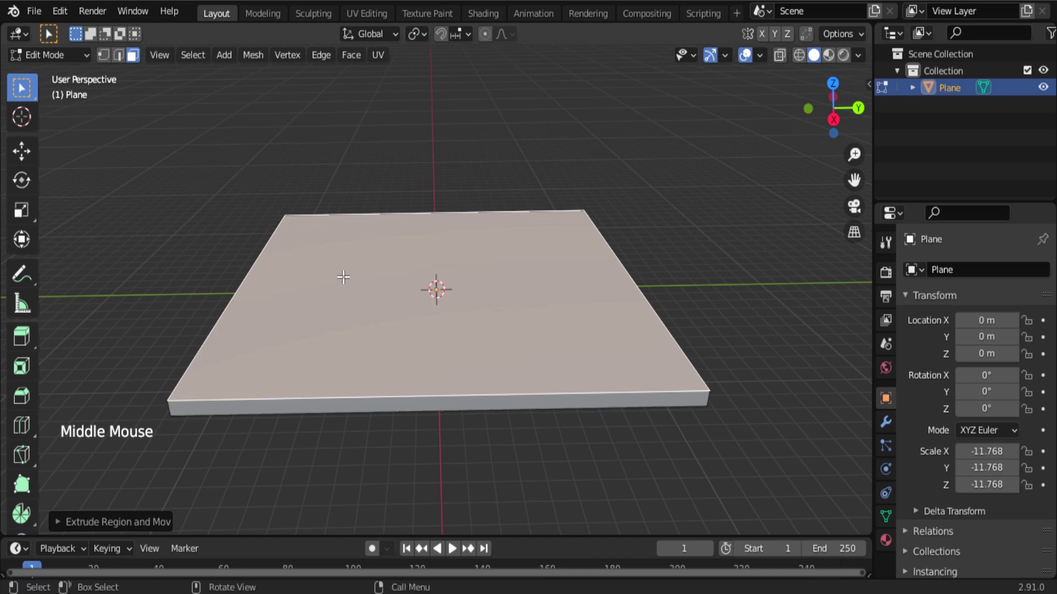
key("e")
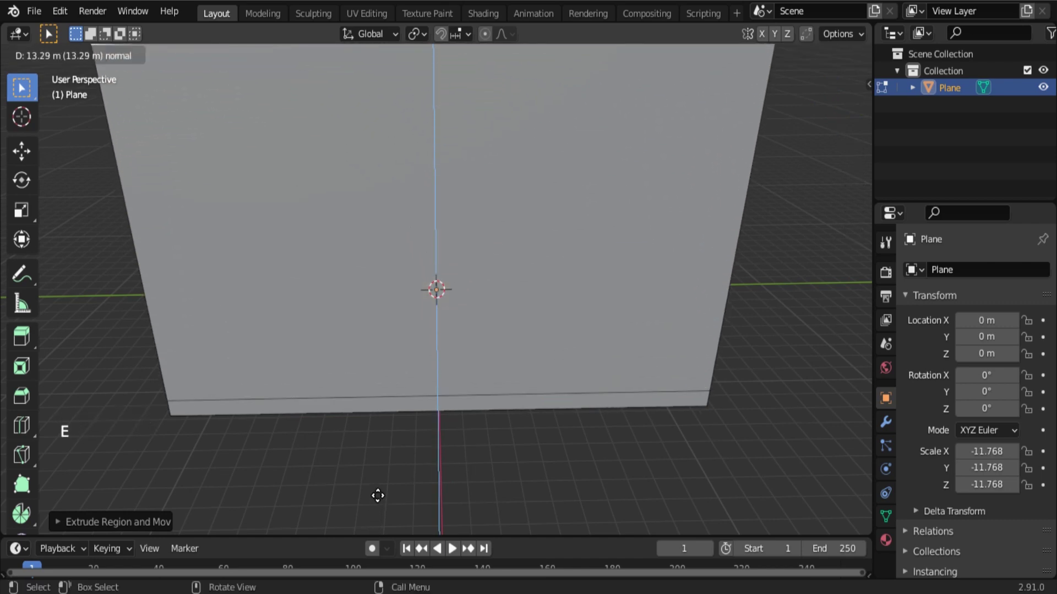
left_click(377, 496)
scroll(386, 503, "down", 2)
middle_click_drag(387, 507, 405, 494)
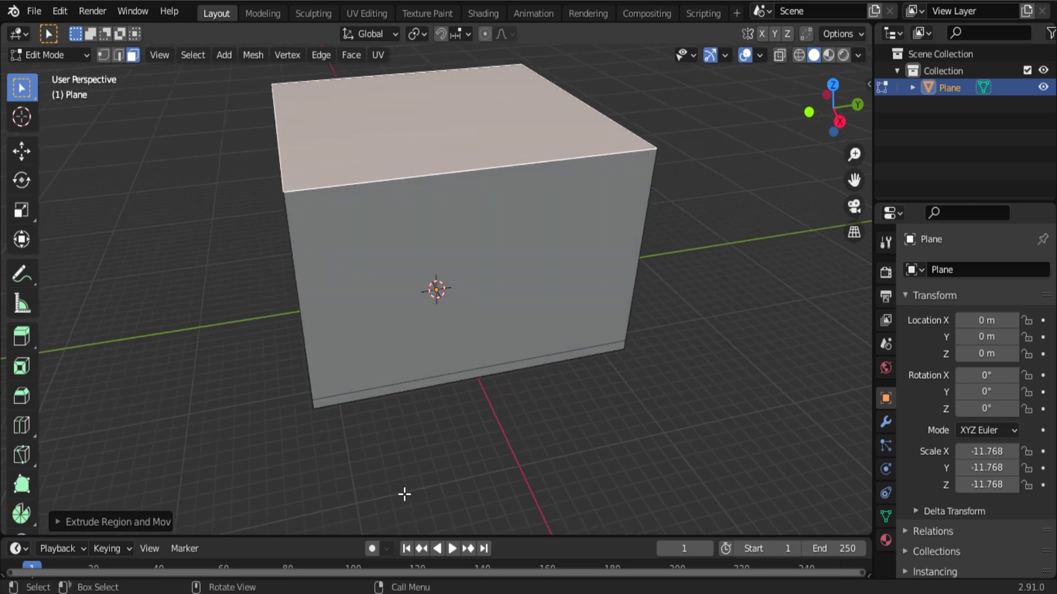
middle_click_drag(419, 433, 290, 445)
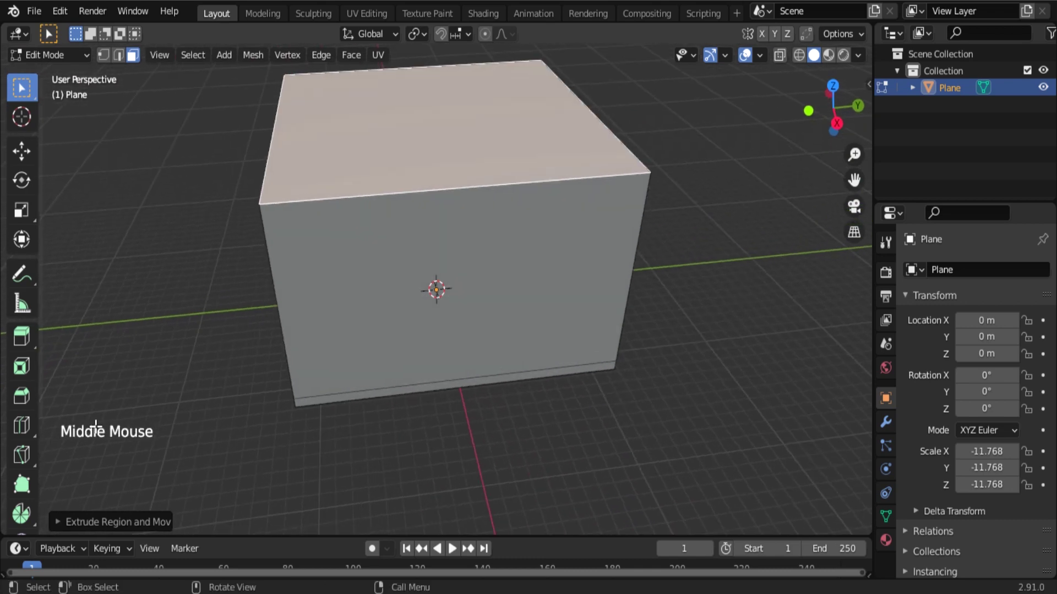
Step: Bevel the block's top perimeter edges with one segment to create a narrow sloped rim around the roof
left_click(34, 406)
left_click_drag(432, 193, 401, 204)
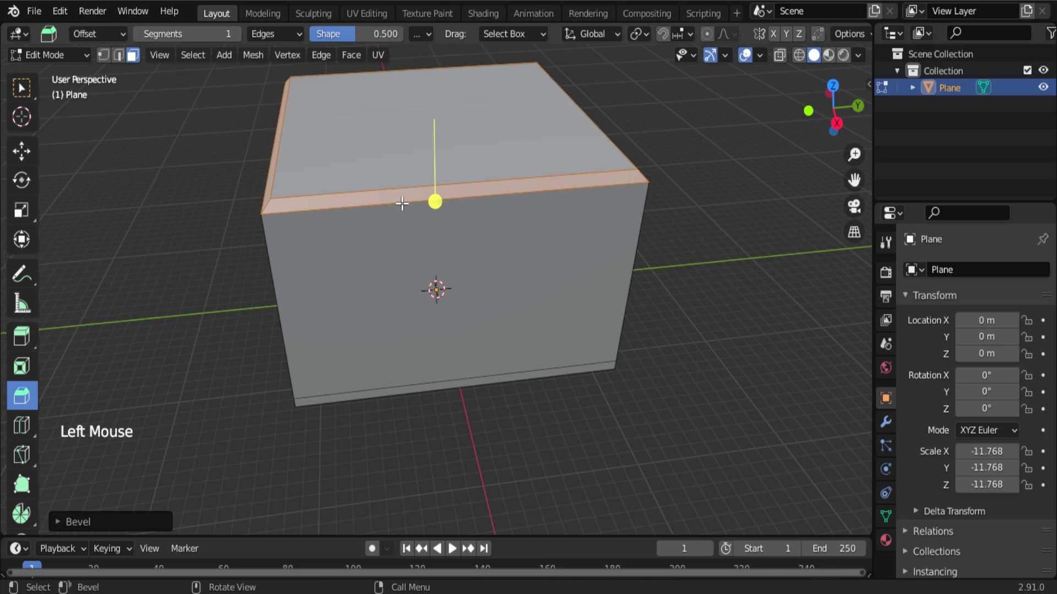
left_click(400, 306)
middle_click_drag(715, 234, 699, 243)
key("ctrl+z")
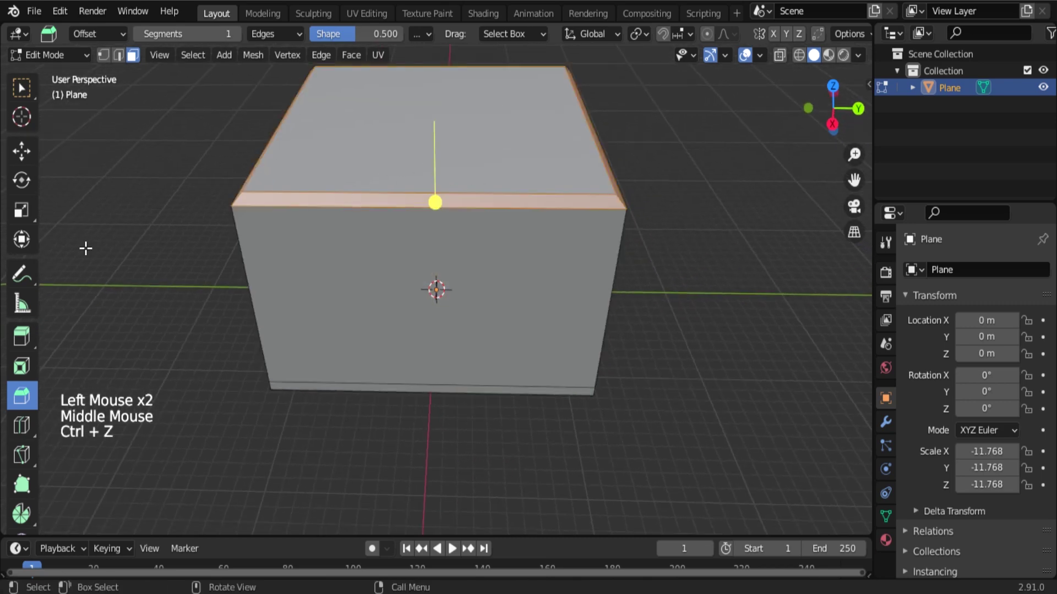
Step: Extrude the beveled rim faces upward to form a low parapet around the roof
left_click(21, 337)
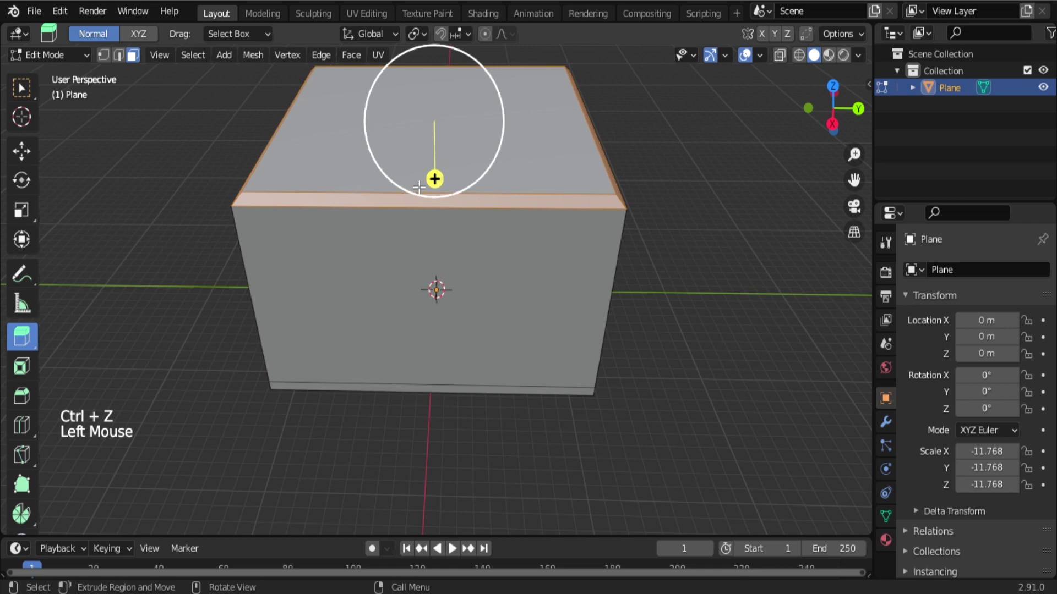
left_click_drag(434, 178, 449, 155)
left_click(21, 88)
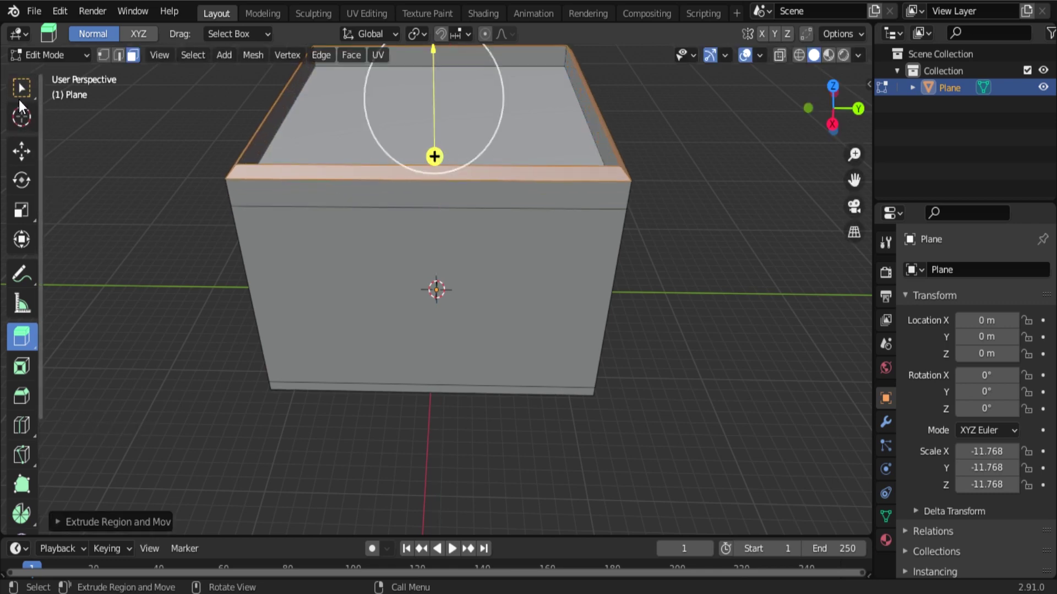
Step: Extrude the front side face of the base slab outward to form a long platform in front of the building
scroll(522, 363, "down", 2)
middle_click_drag(522, 363, 537, 328)
left_click(429, 336)
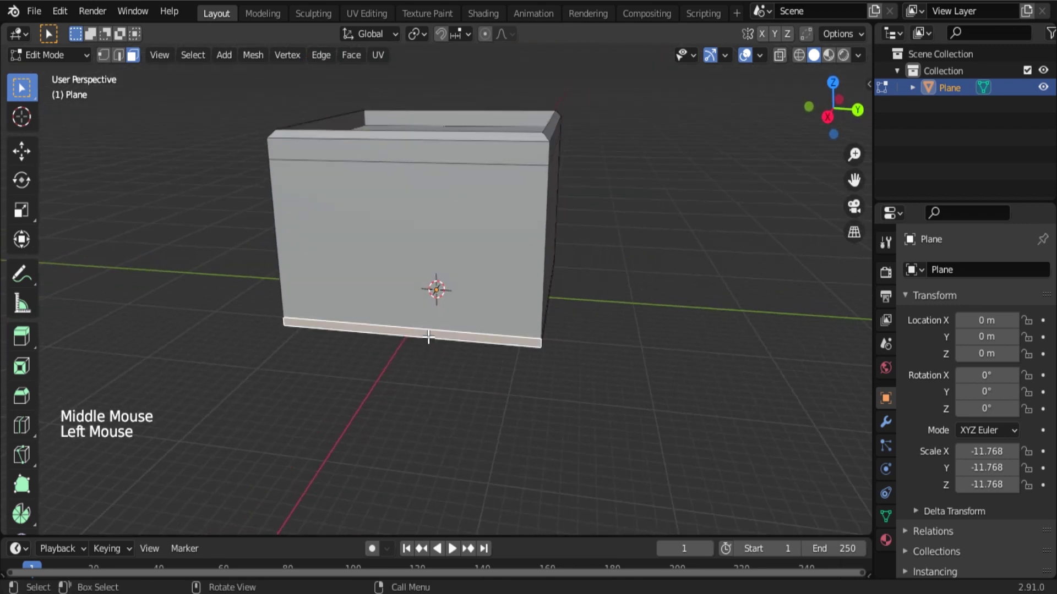
key("e")
left_click(314, 498)
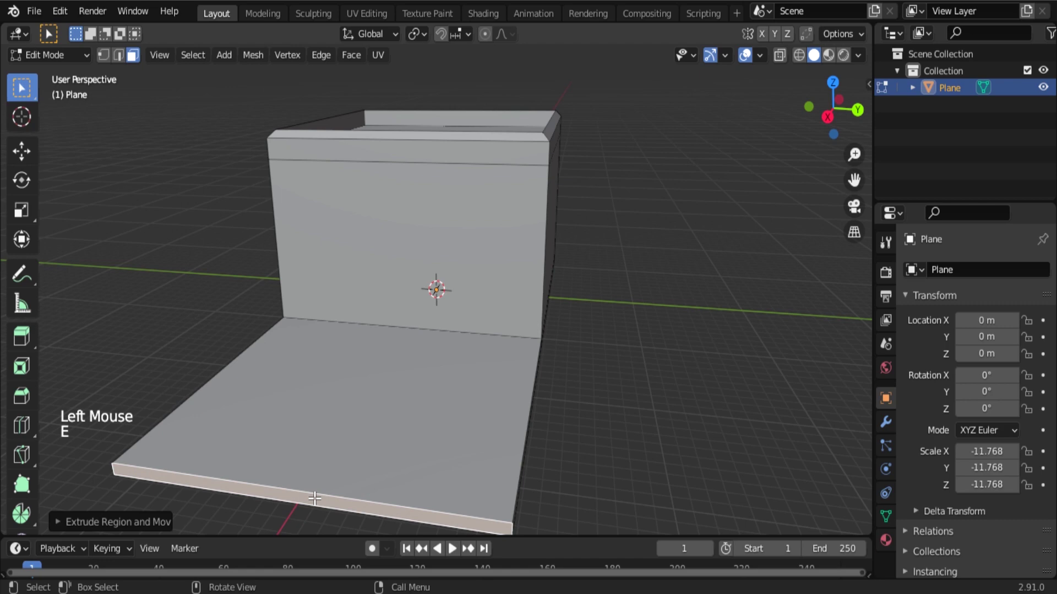
middle_click_drag(601, 384, 632, 374)
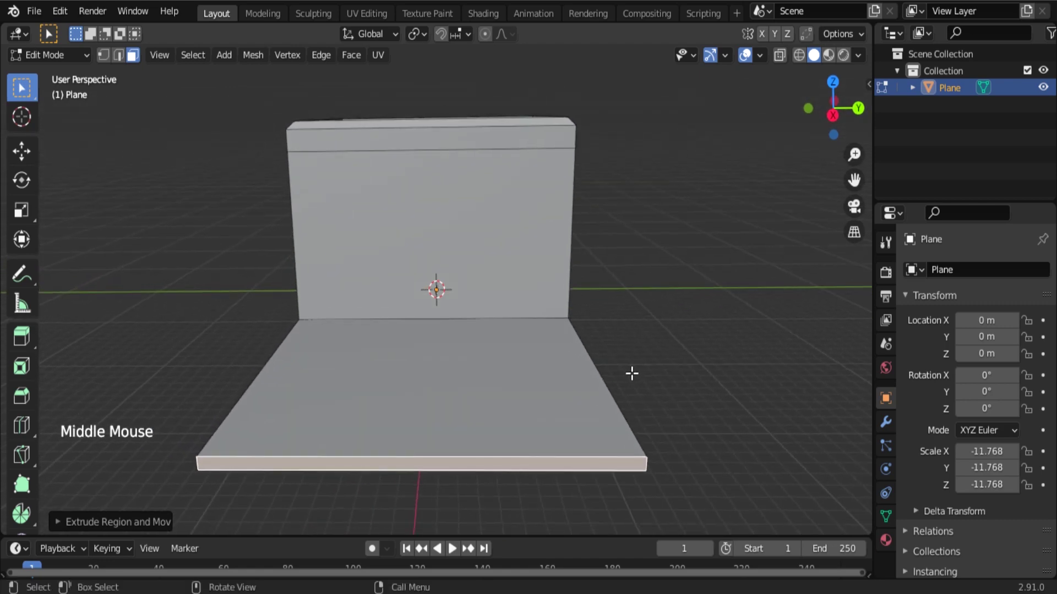
Step: Add two vertical loop cuts across the front wall to mark the sides of a doorway
left_click(22, 426)
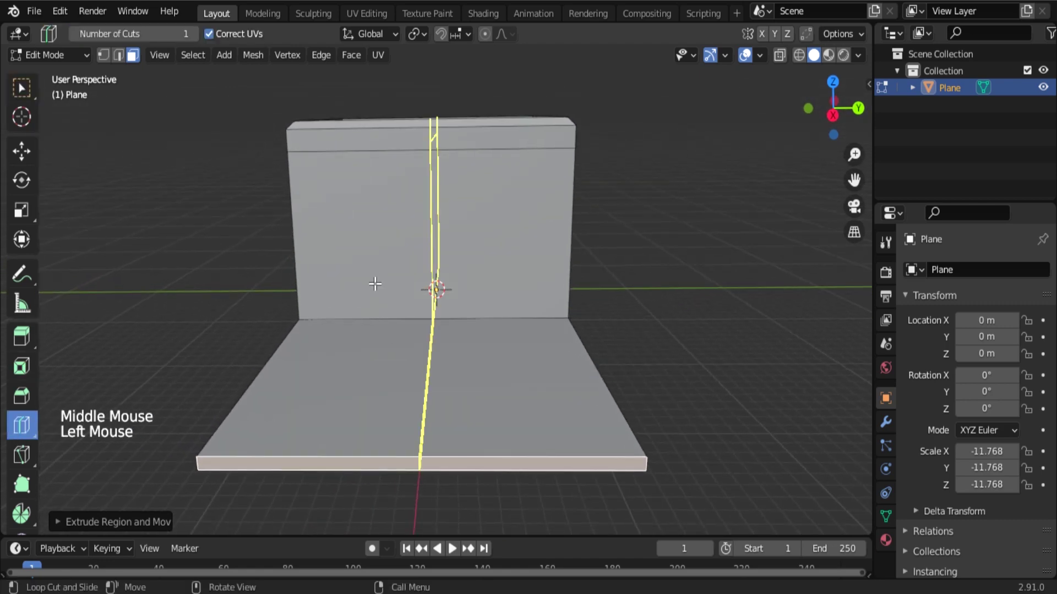
left_click_drag(433, 285, 357, 351)
left_click_drag(414, 323, 391, 338)
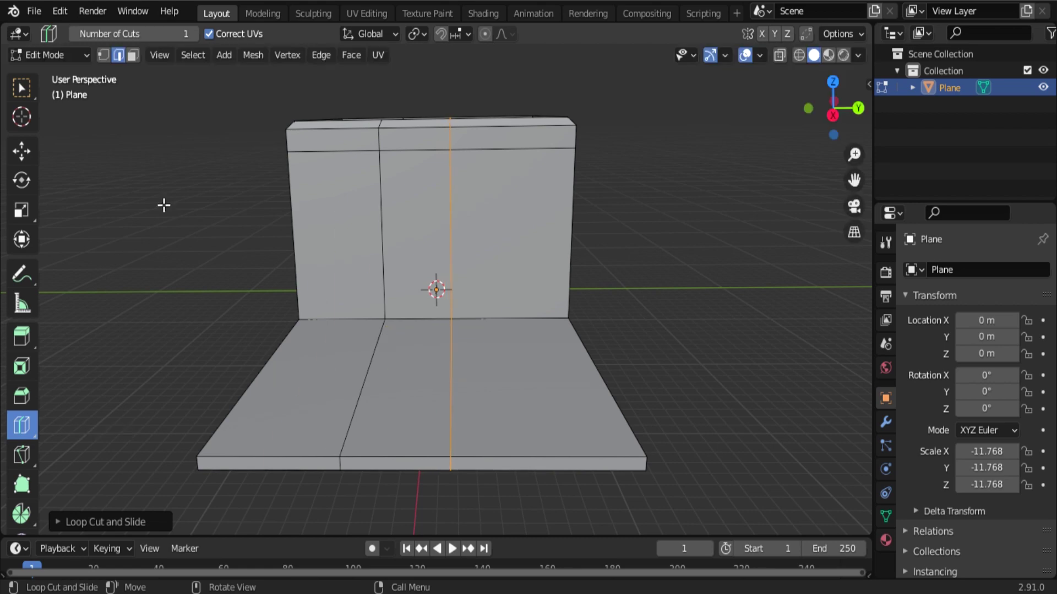
left_click(21, 88)
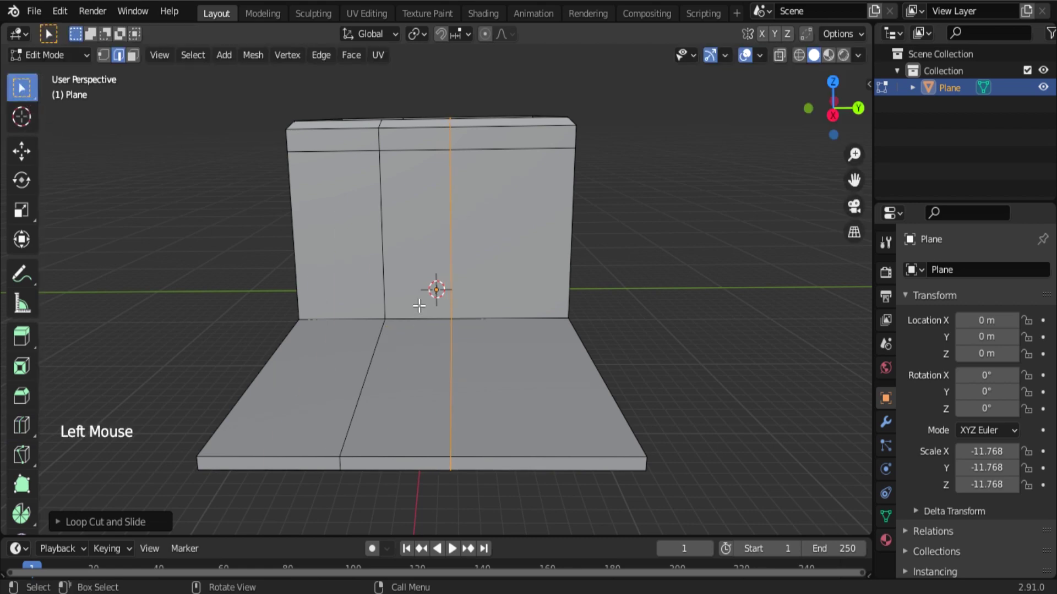
Step: Dissolve the two loop cuts' edges everywhere except on the main front wall face
left_click(379, 249, "alt+shift")
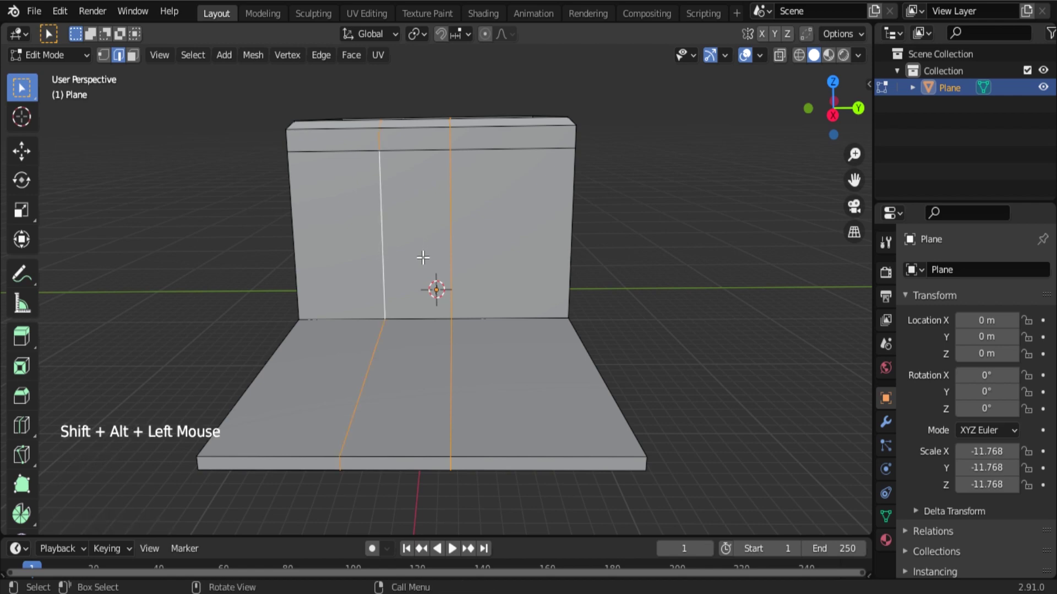
left_click(451, 233, "shift")
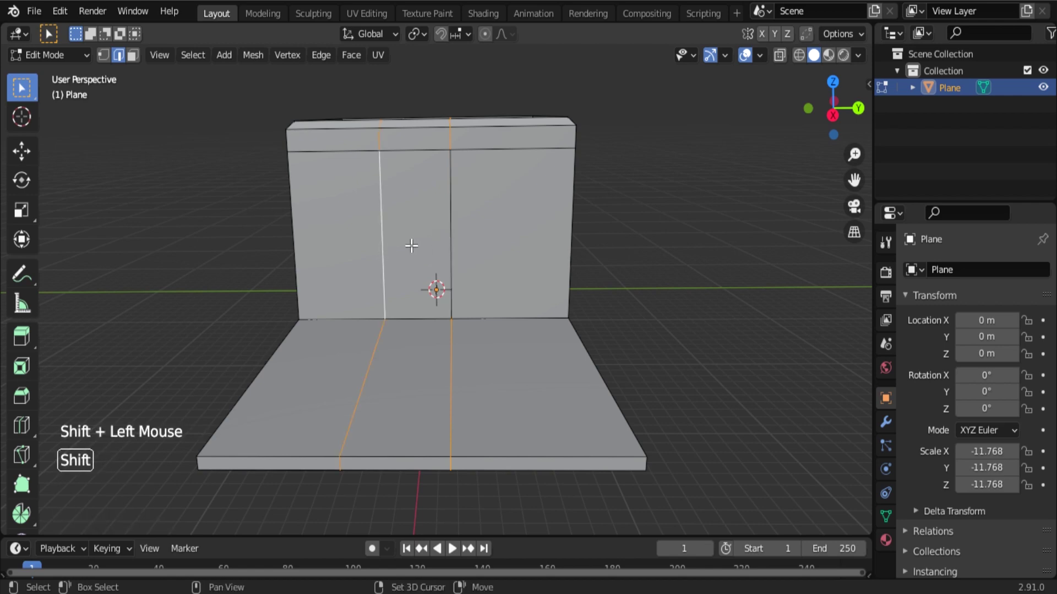
left_click(384, 239, "shift")
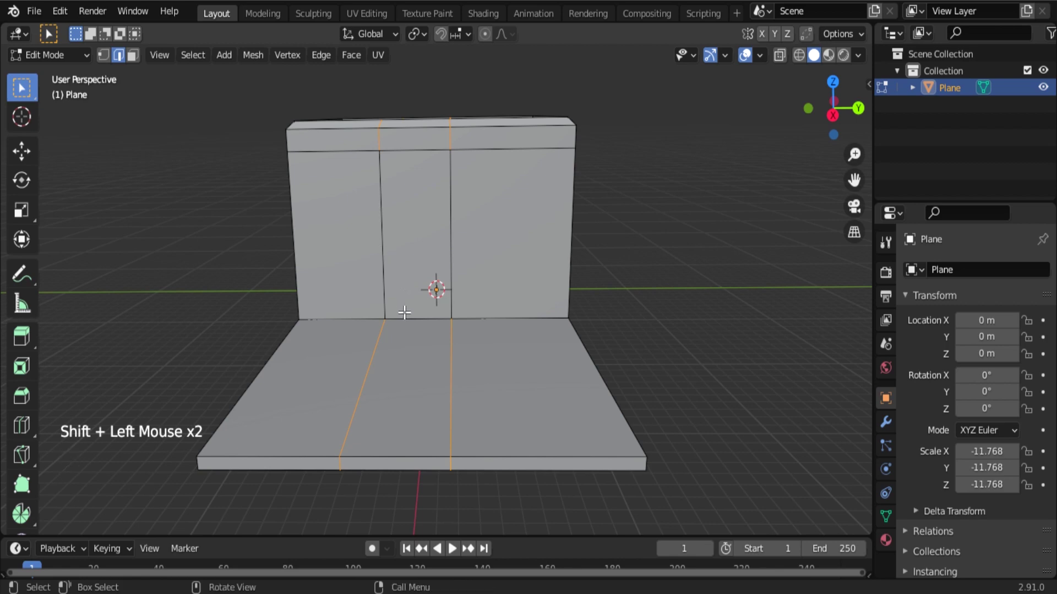
key("x")
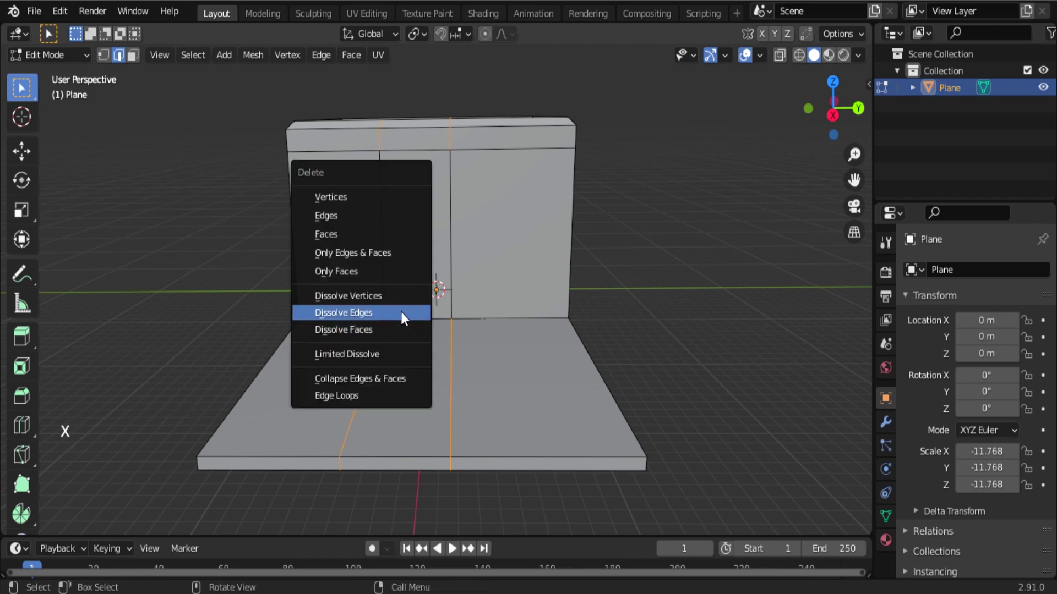
left_click(400, 312)
Step: Delete the front wall face between the two vertical cuts to open a doorway
left_click(409, 233)
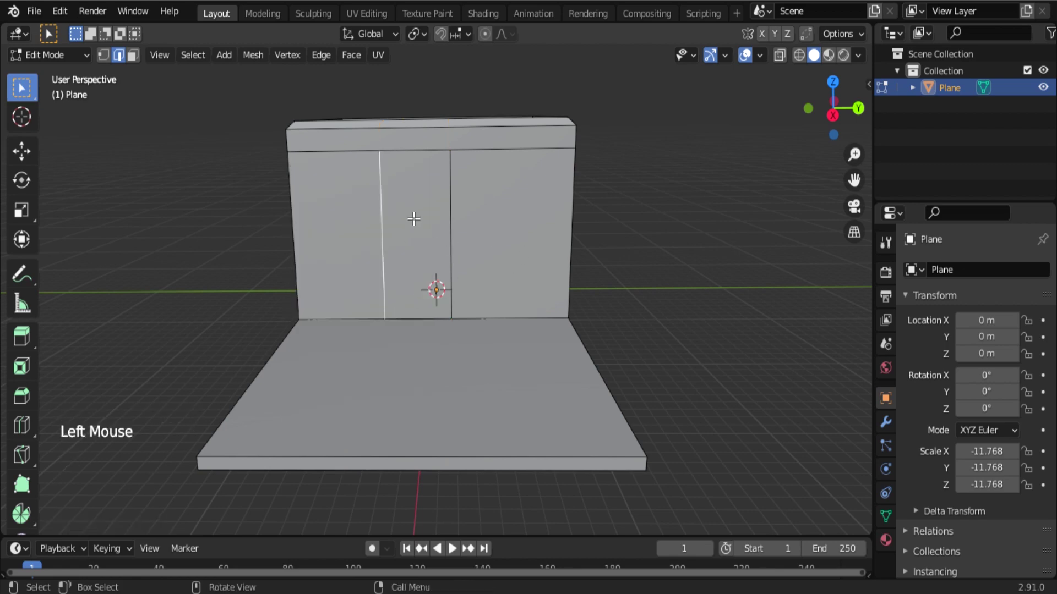
left_click(133, 55)
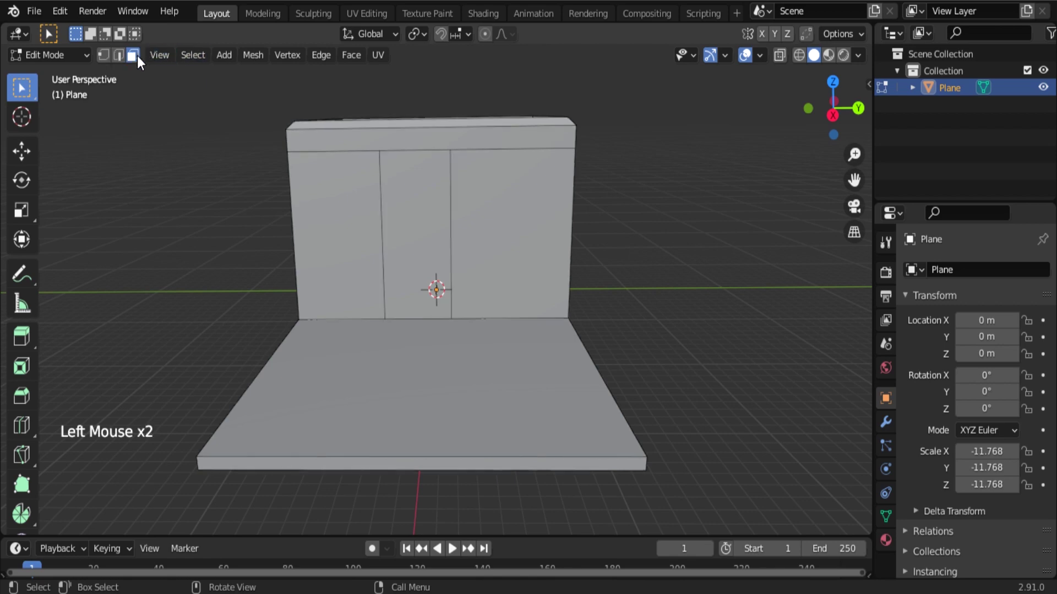
left_click(406, 197)
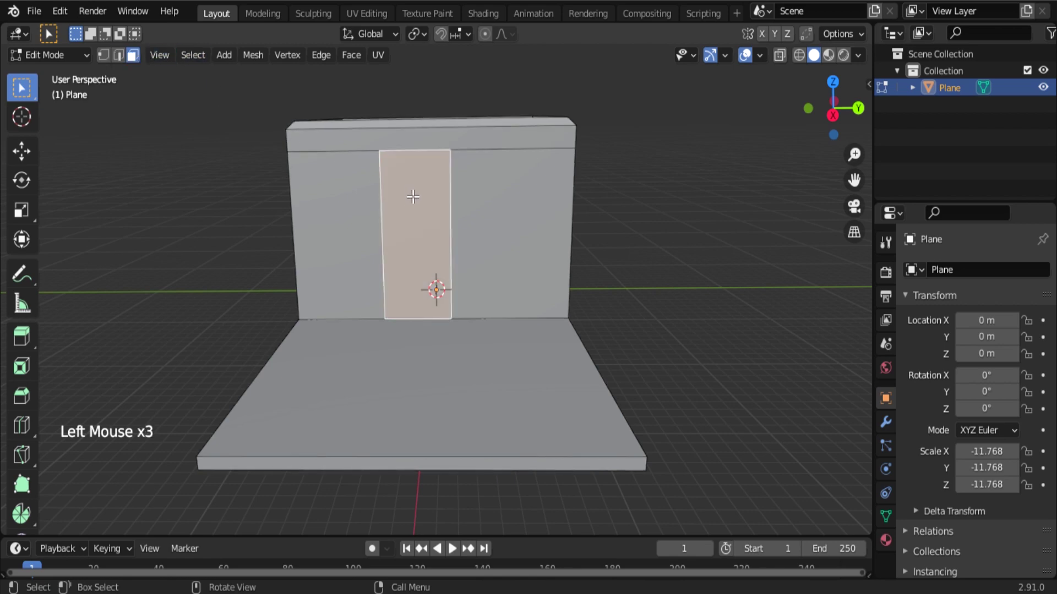
key("x")
key("x")
left_click(419, 218)
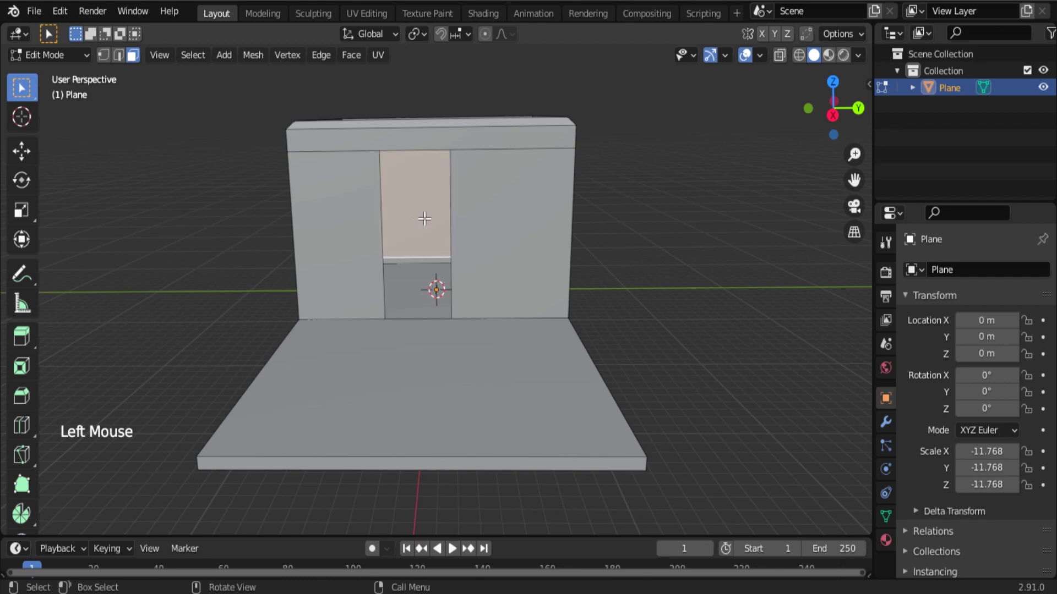
left_click(618, 215)
Step: Extrude the two front wall faces on either side of the doorway slightly inward to give them thickness
middle_click_drag(619, 221, 585, 226)
left_click(467, 145)
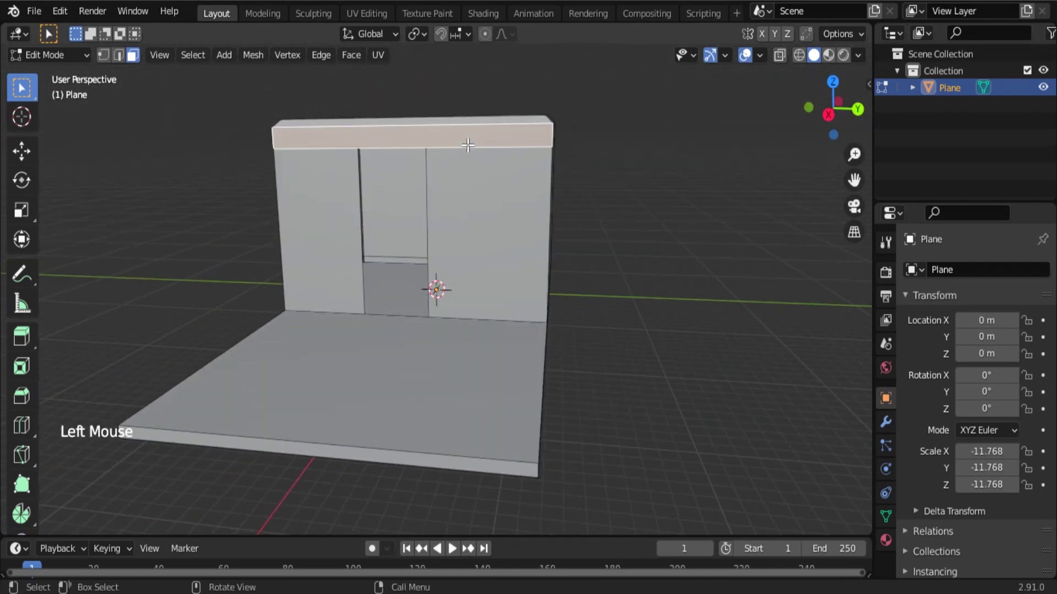
left_click(494, 268, "shift")
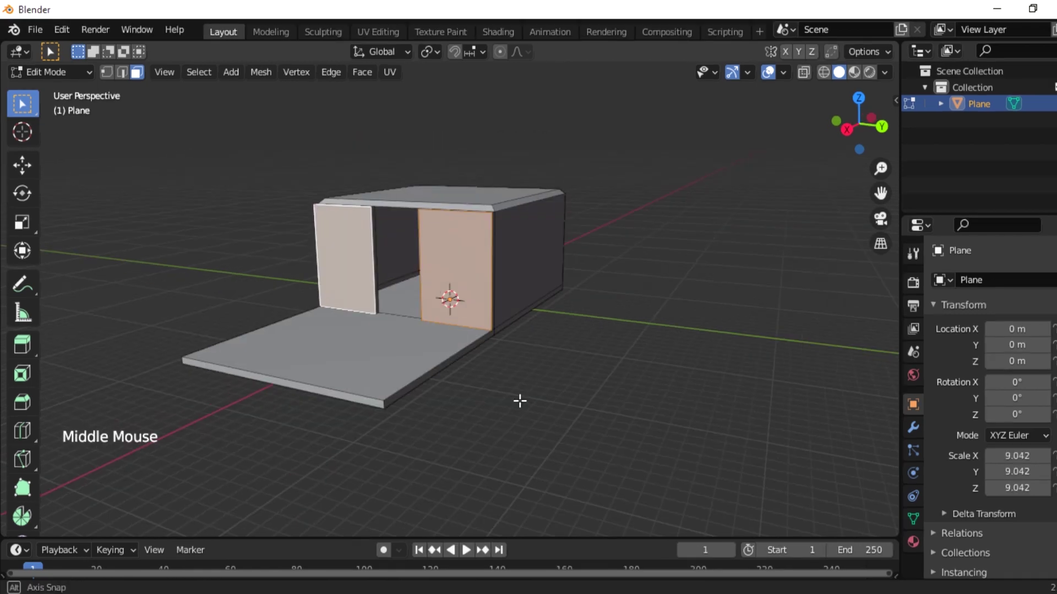
middle_click_drag(519, 399, 498, 407)
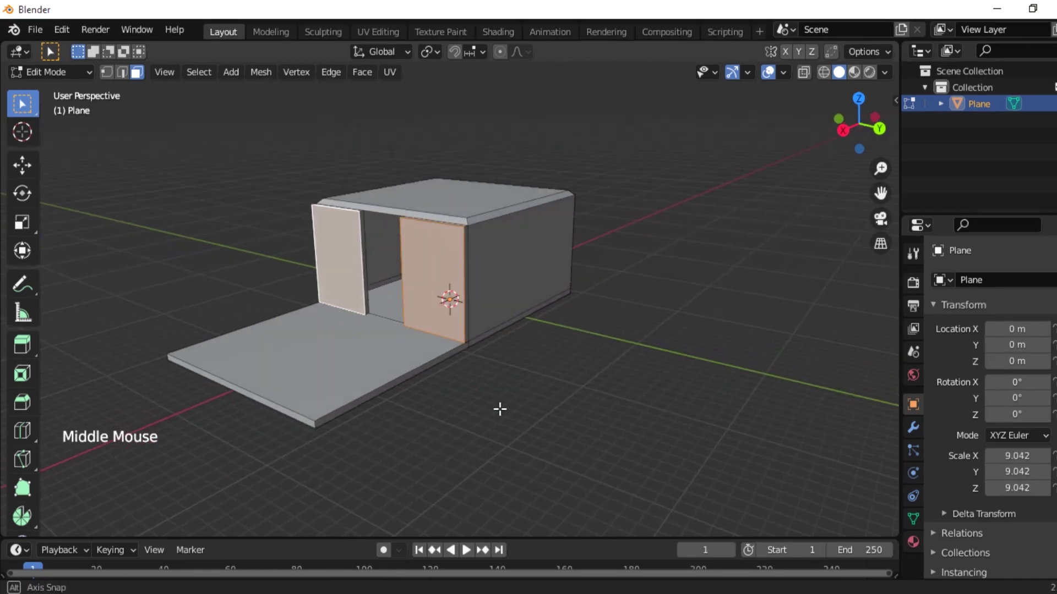
key("e")
left_click(501, 408)
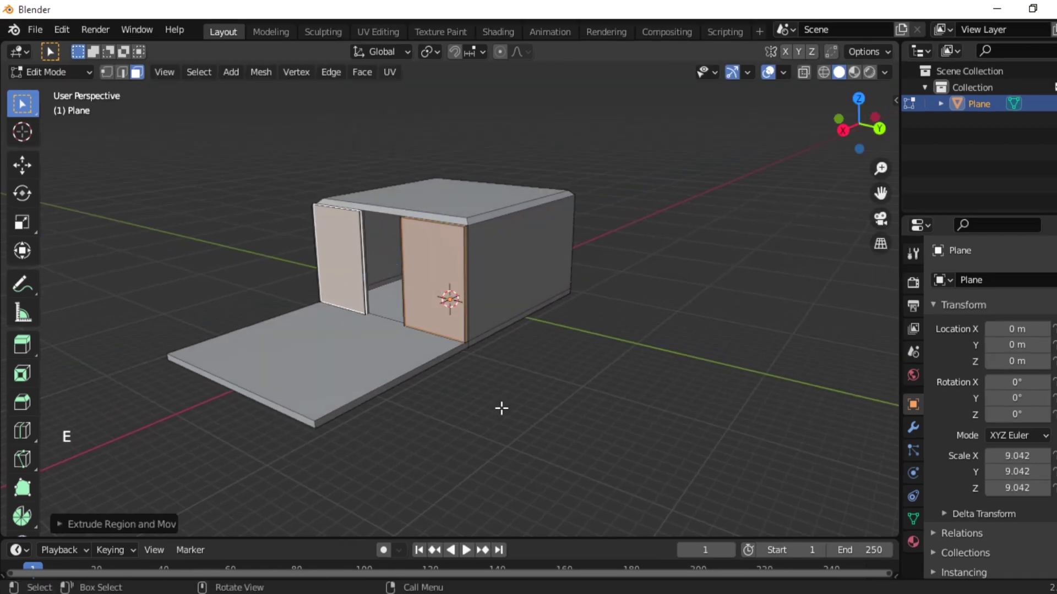
Step: Undo the recent edits, back to the point where the front face of the roof rim is selected
middle_click_drag(541, 368, 578, 380)
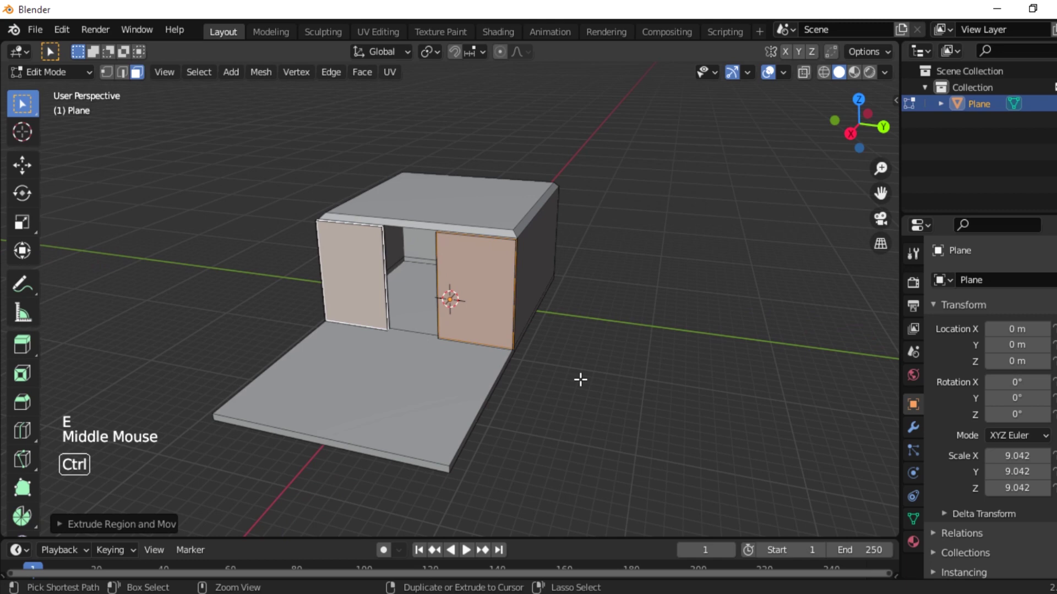
key("ctrl+z")
left_click(491, 246)
key("ctrl+z")
key("ctrl+z")
key("ctrl+z")
key("ctrl+z")
key("ctrl+z")
key("ctrl+z")
key("ctrl+z")
key("ctrl+z")
key("ctrl+z")
key("ctrl+z")
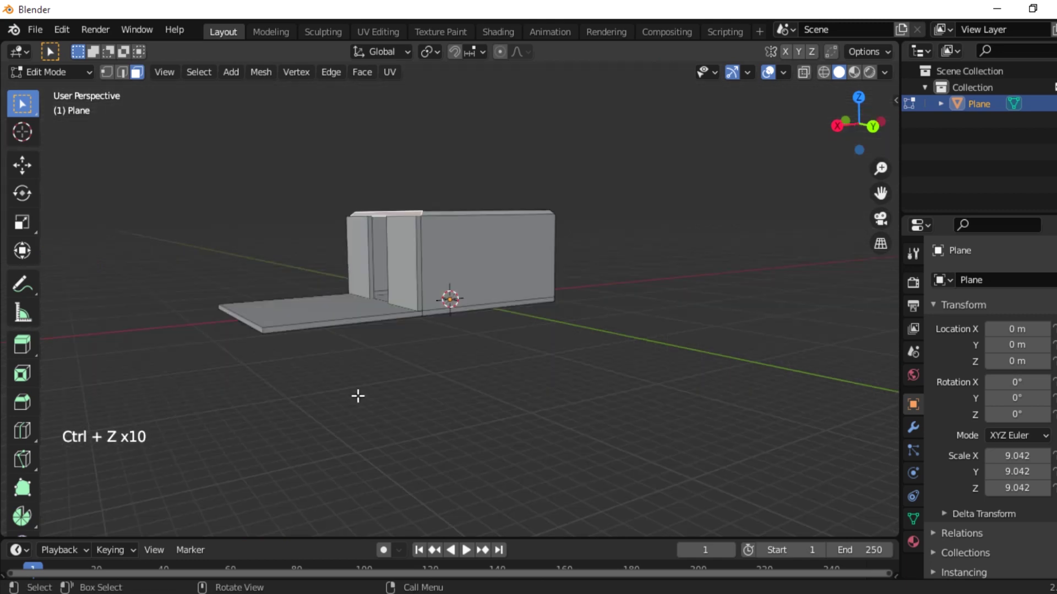
Step: Extrude the front face of the roof rim outward along the global X axis to form an overhang above the front platform
middle_click_drag(357, 396, 315, 411)
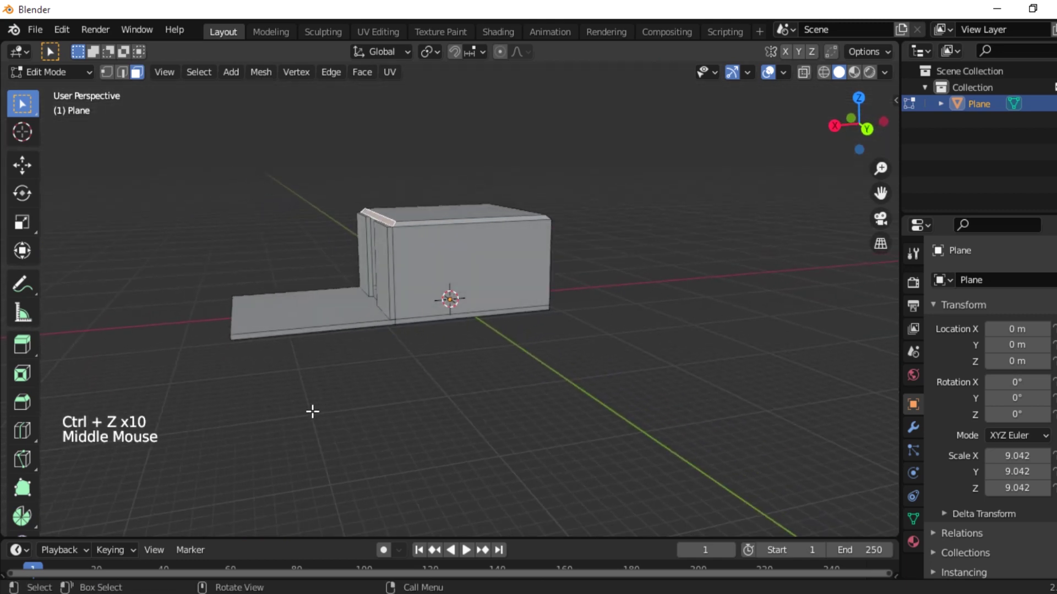
key("e")
key("x")
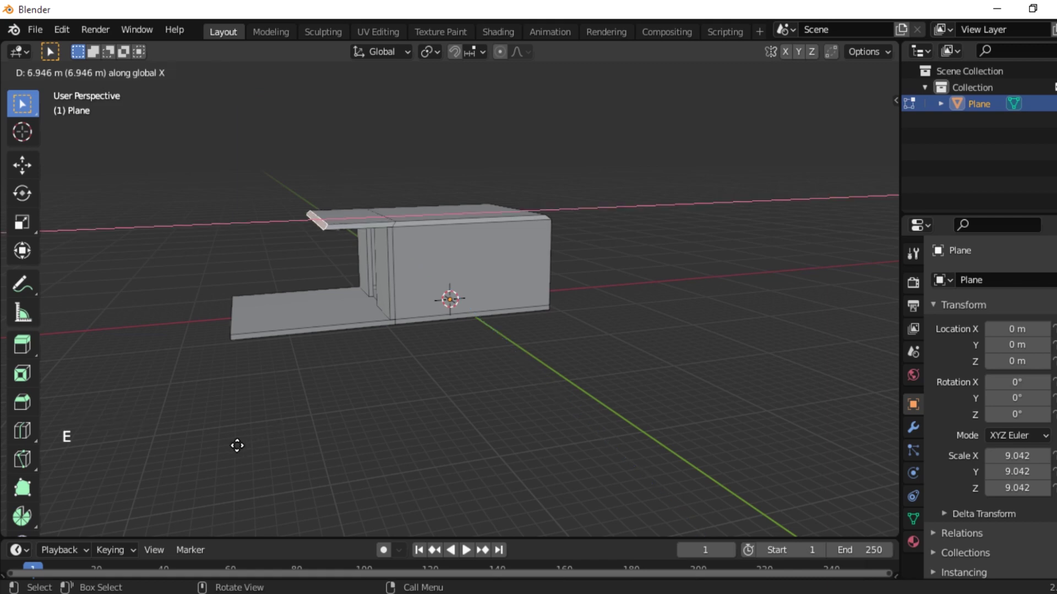
left_click(197, 459)
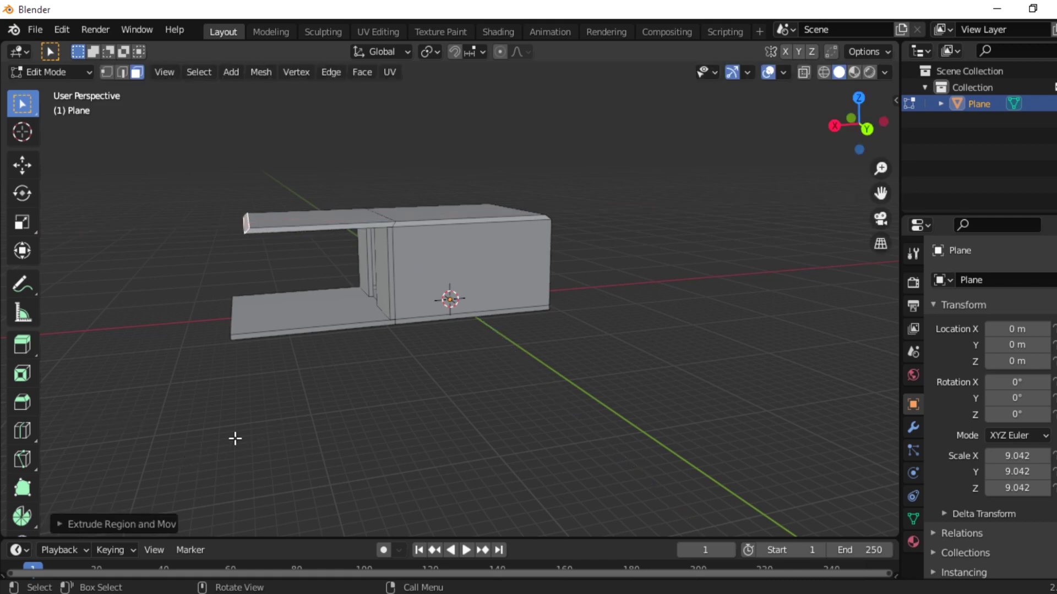
Step: Add a loop cut across the roof overhang's underside, close to its front edge
middle_click_drag(235, 439, 373, 417)
left_click_drag(858, 118, 858, 165)
left_click(22, 431)
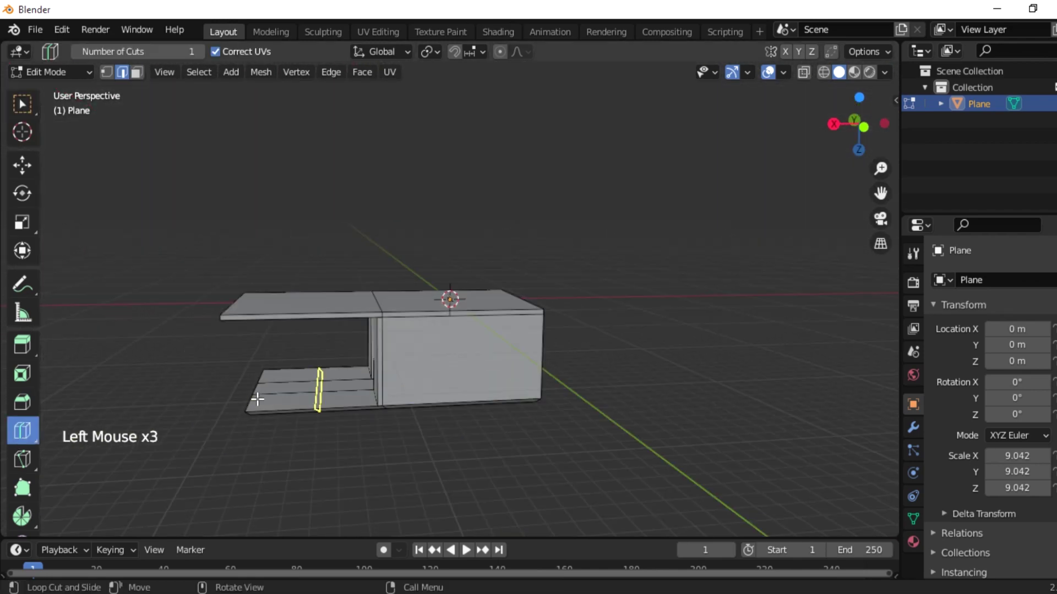
left_click_drag(258, 399, 214, 413)
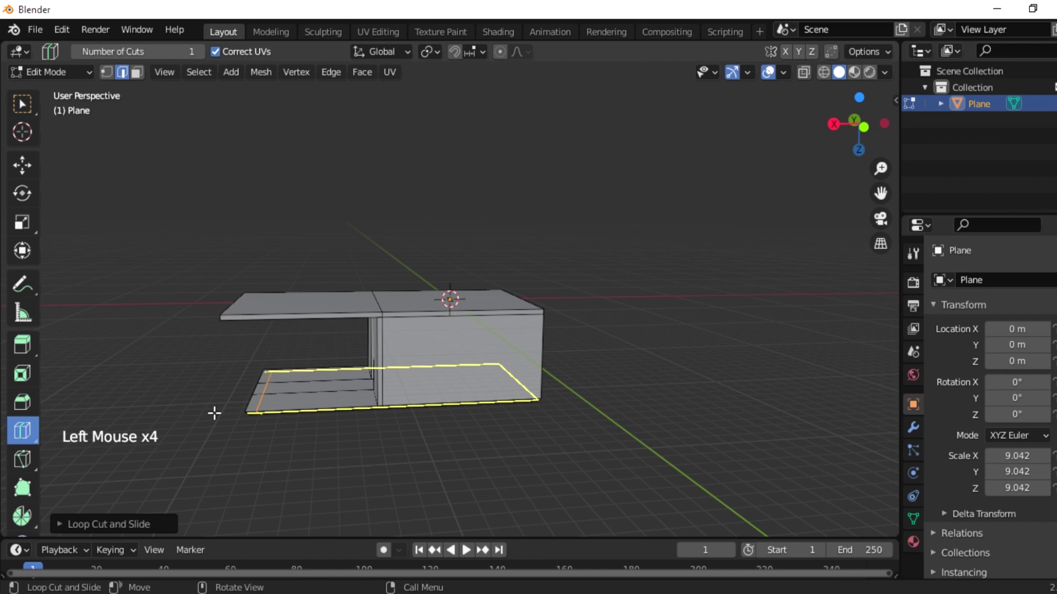
Step: Add two lengthwise loop cuts to the roof overhang, one close to each side edge
middle_click_drag(214, 413, 376, 434)
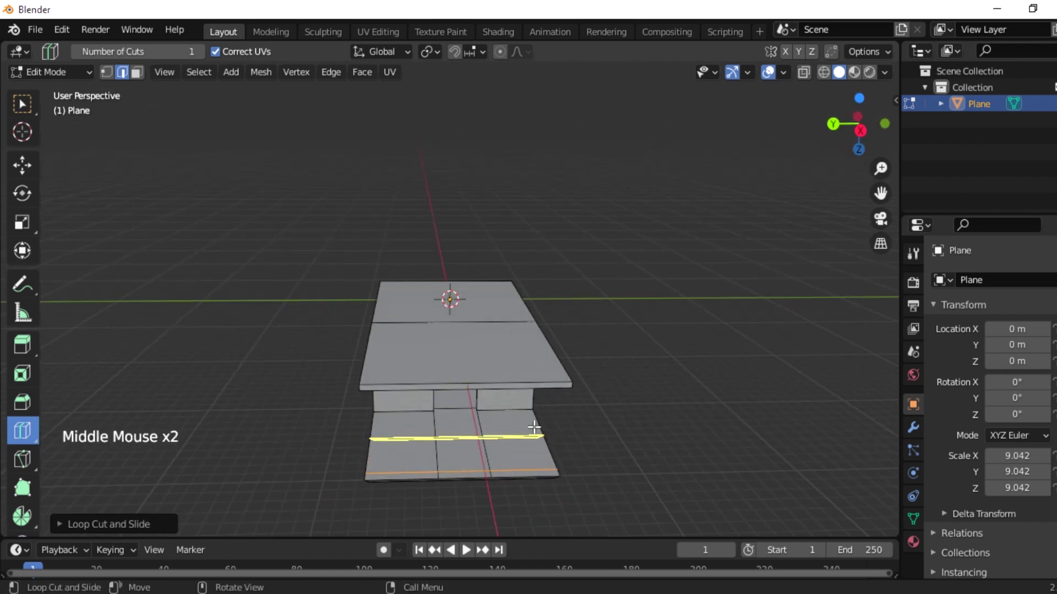
left_click(524, 406)
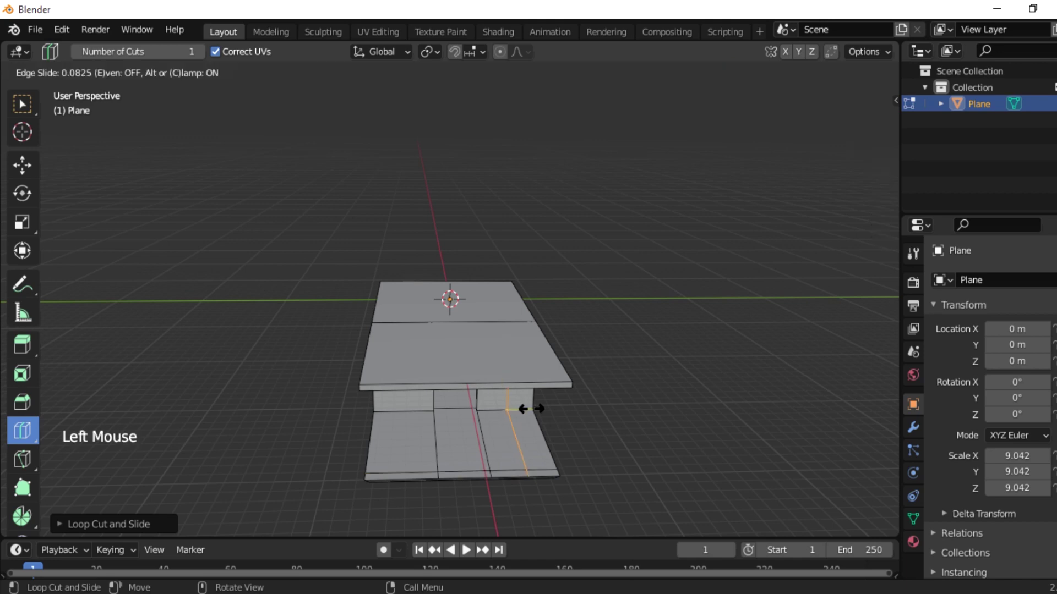
left_click_drag(541, 405, 540, 406)
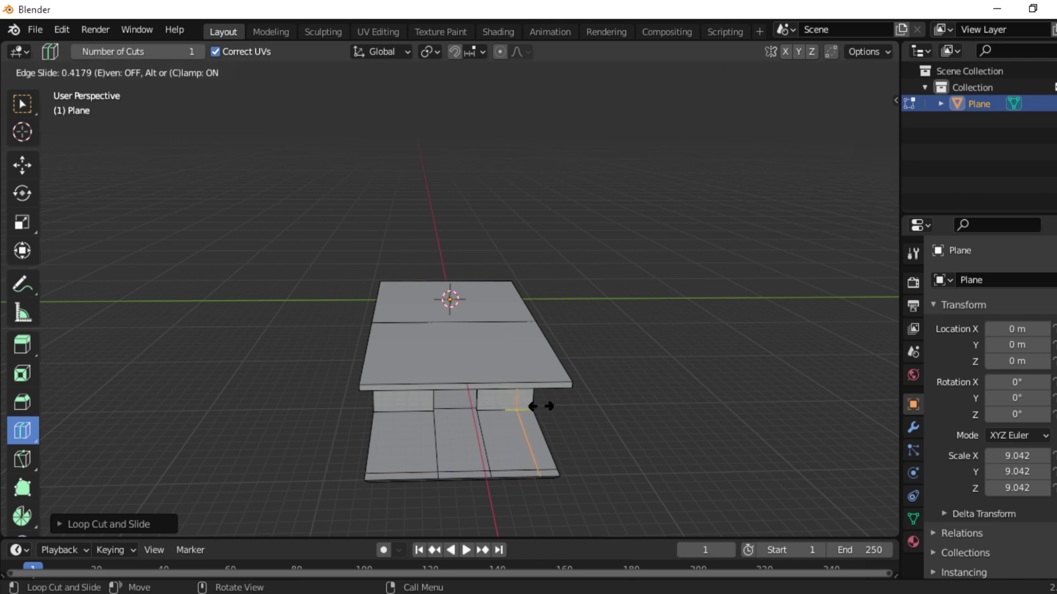
left_click_drag(540, 406, 540, 406)
left_click_drag(408, 453, 390, 465)
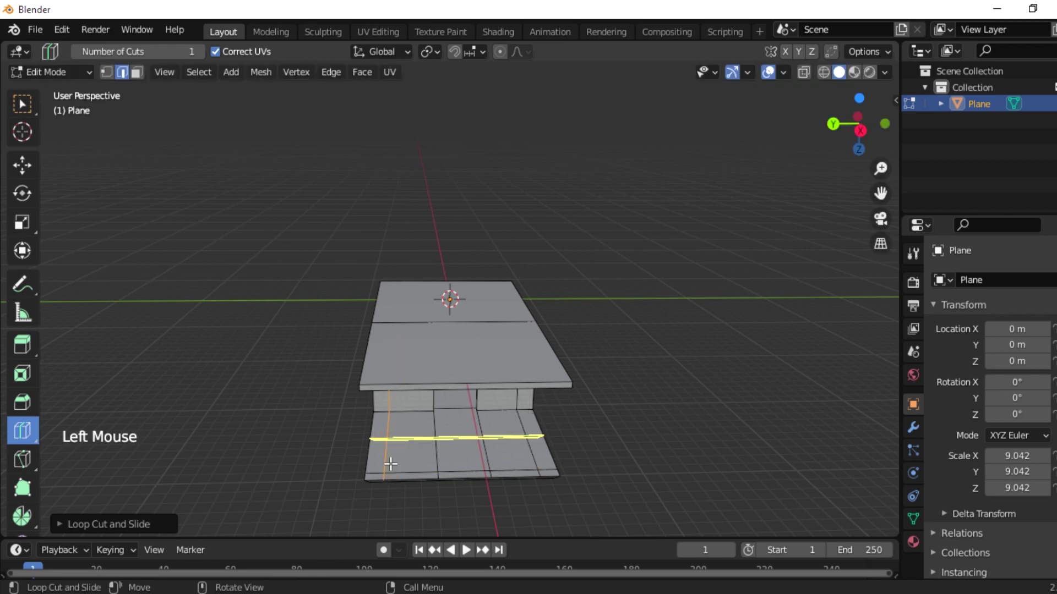
Step: Dissolve the two lengthwise cuts along the overhang's underside and front wall, keeping only their short segments at the front corners
left_click(22, 112)
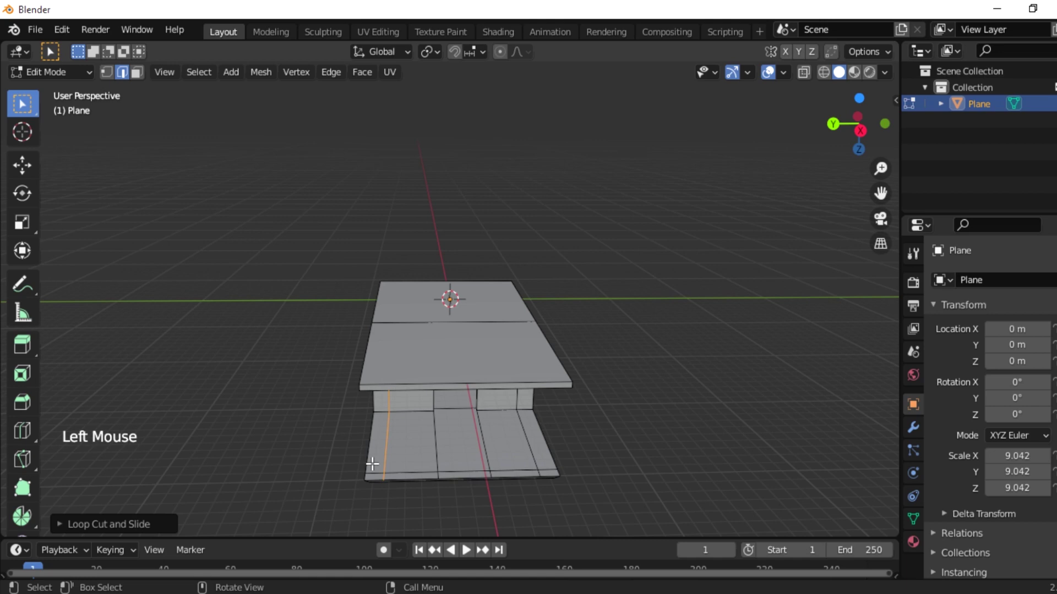
left_click(412, 485)
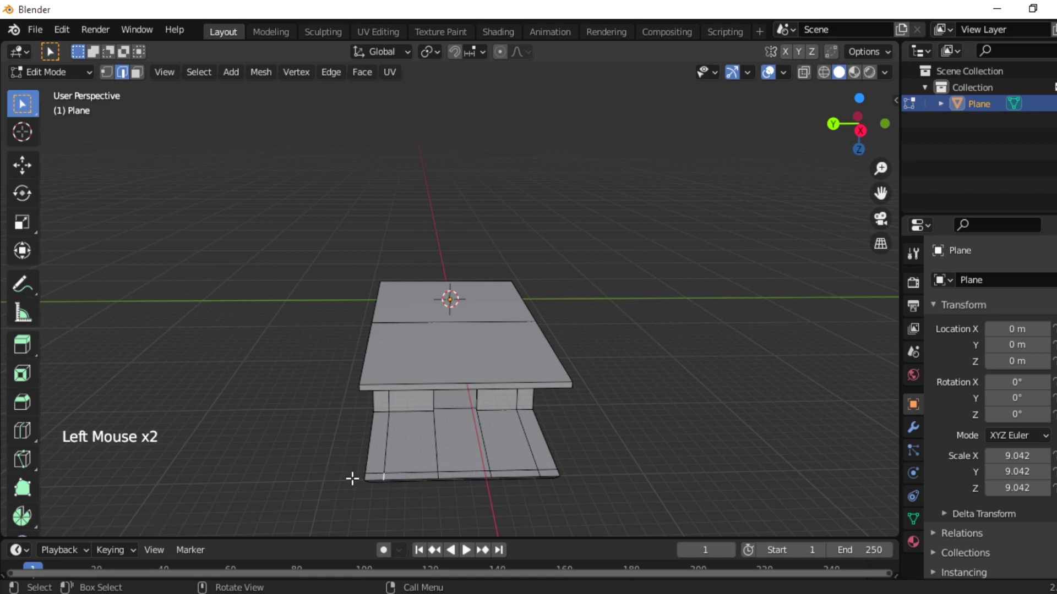
left_click(383, 458, "alt+shift")
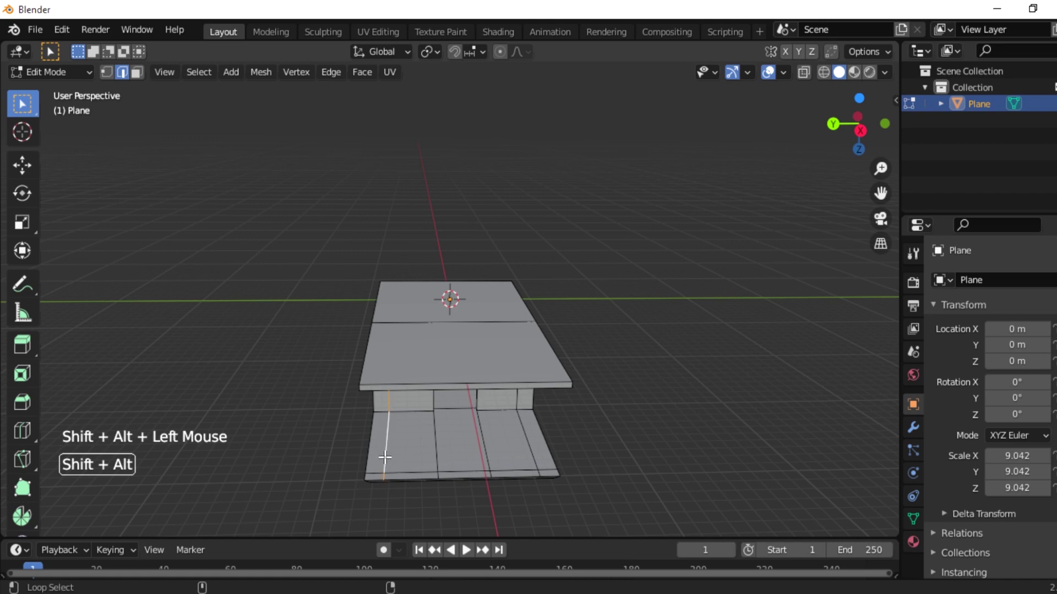
left_click(538, 472, "shift")
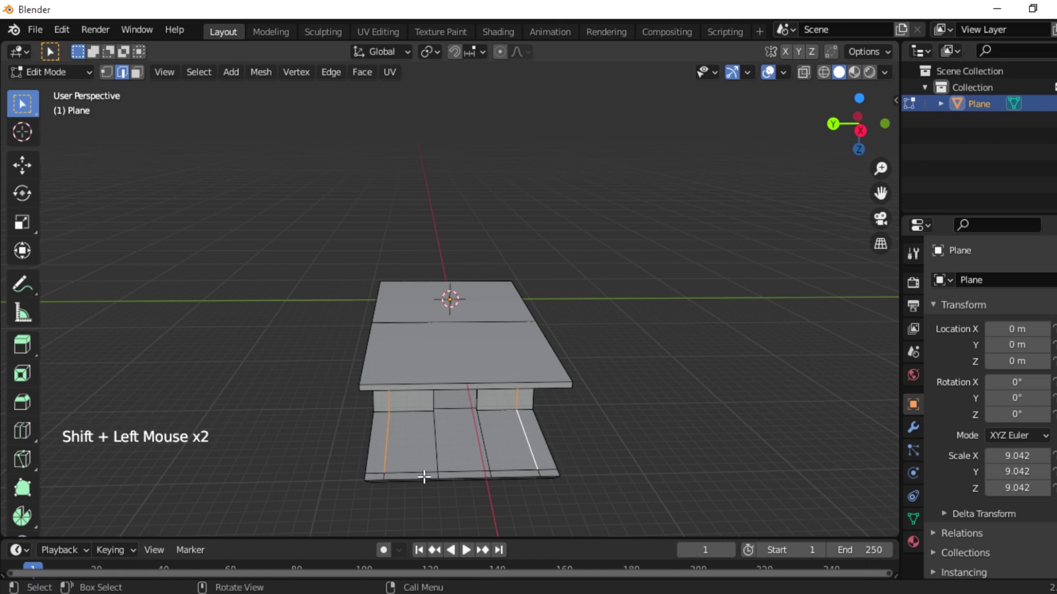
key("x")
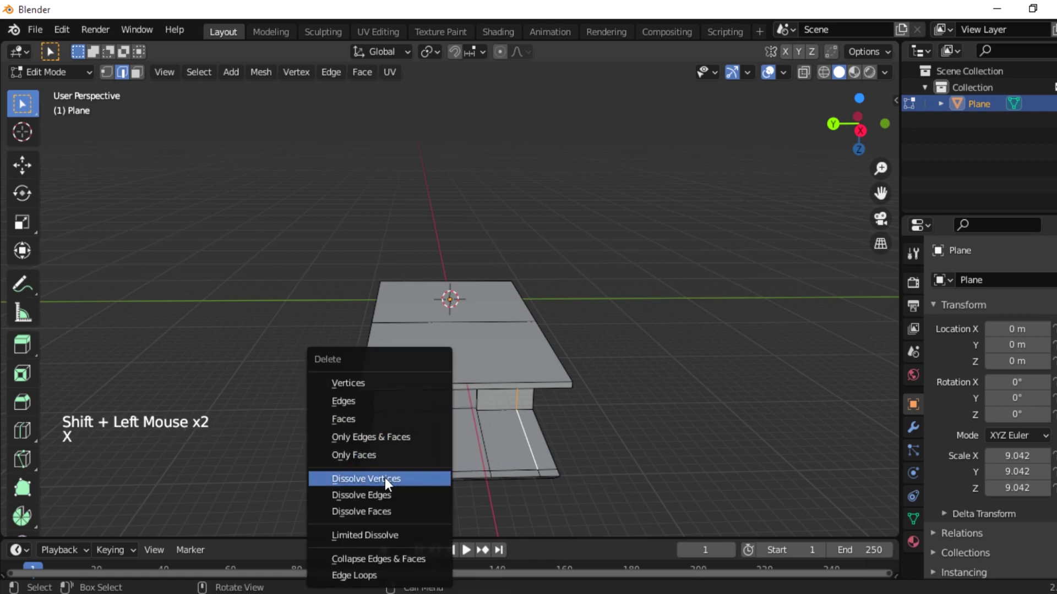
left_click(384, 495)
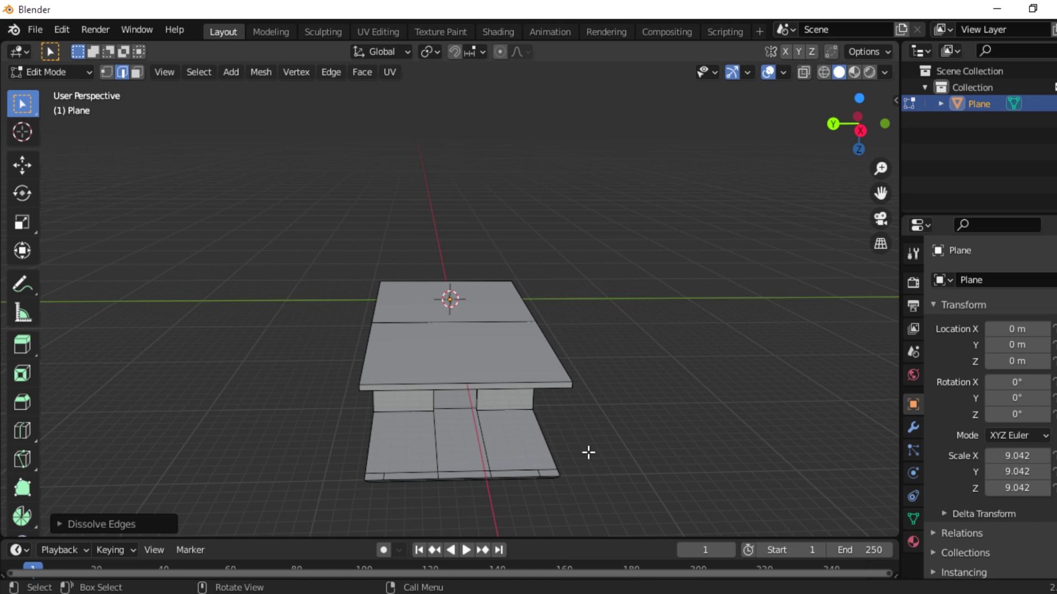
Step: Extrude the two small front corner faces on the overhang's underside down to the platform to form pillars
middle_click_drag(588, 452, 295, 438)
left_click(275, 430)
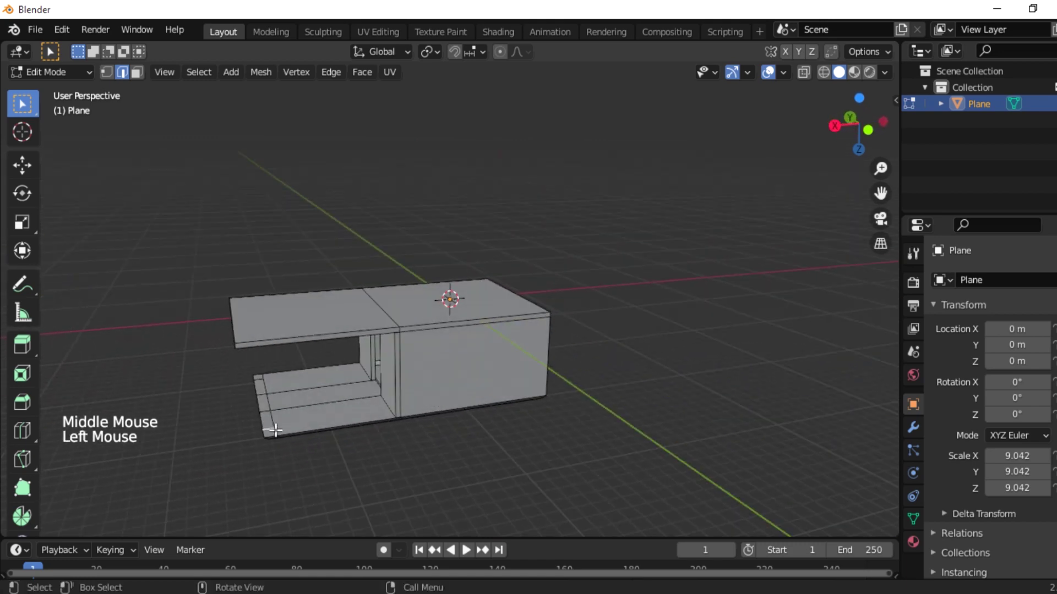
left_click(136, 72)
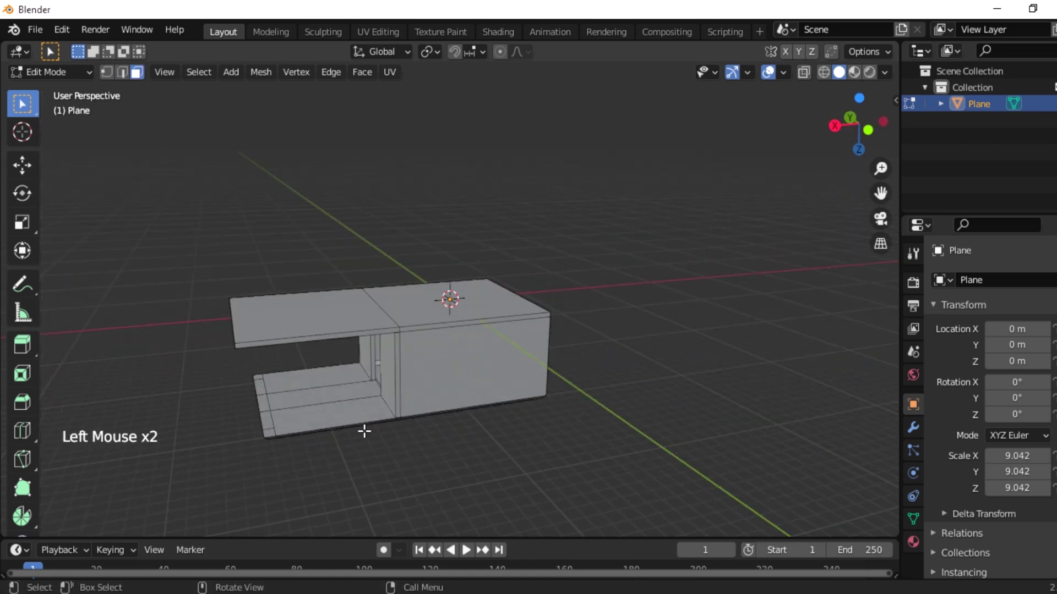
left_click(268, 432)
left_click(261, 381, "shift")
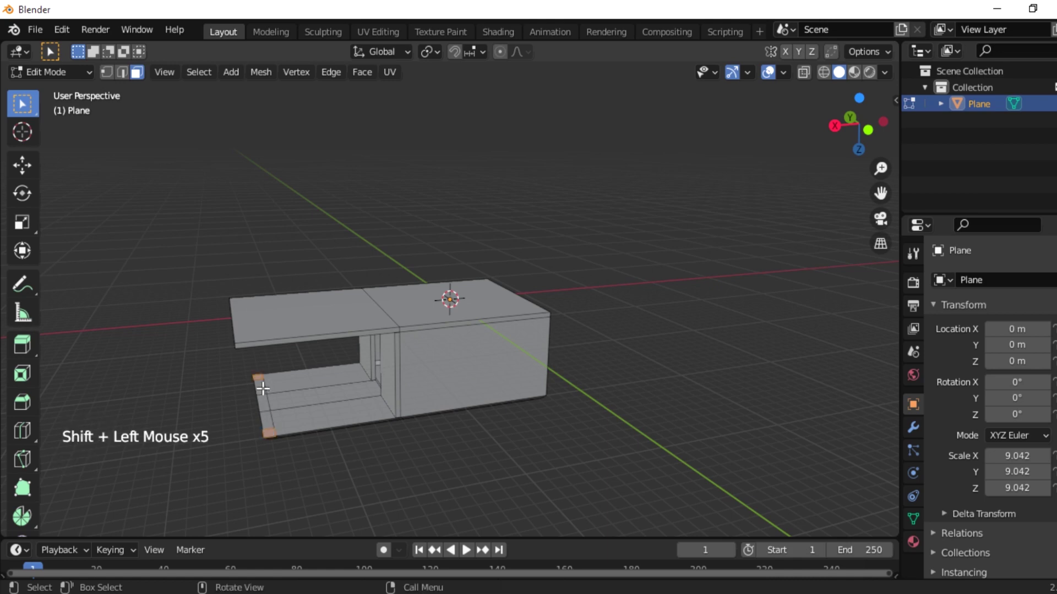
key("e")
left_click(267, 389)
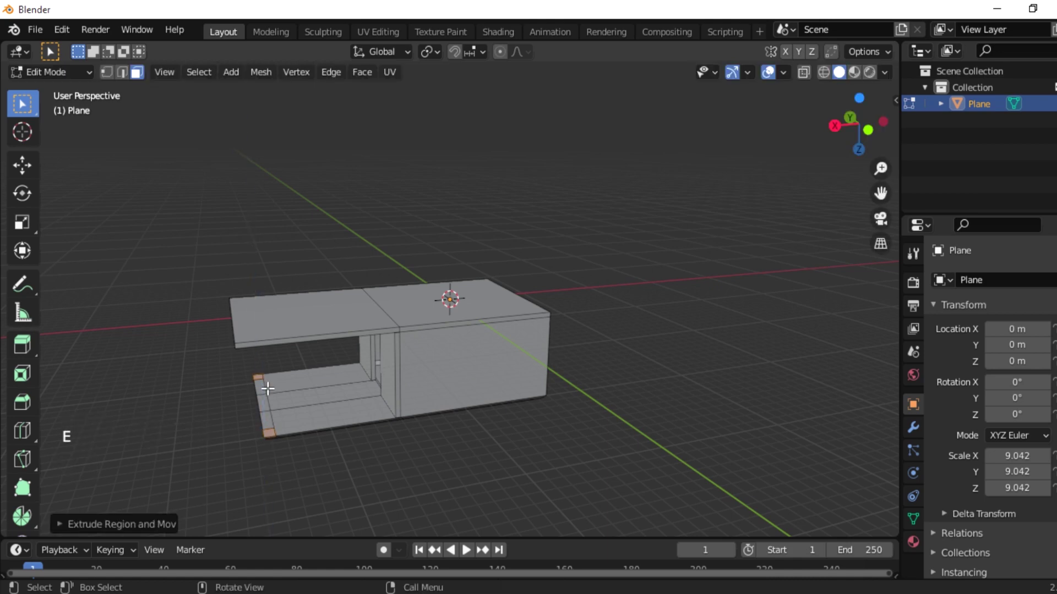
middle_click_drag(328, 472, 572, 327)
key("e")
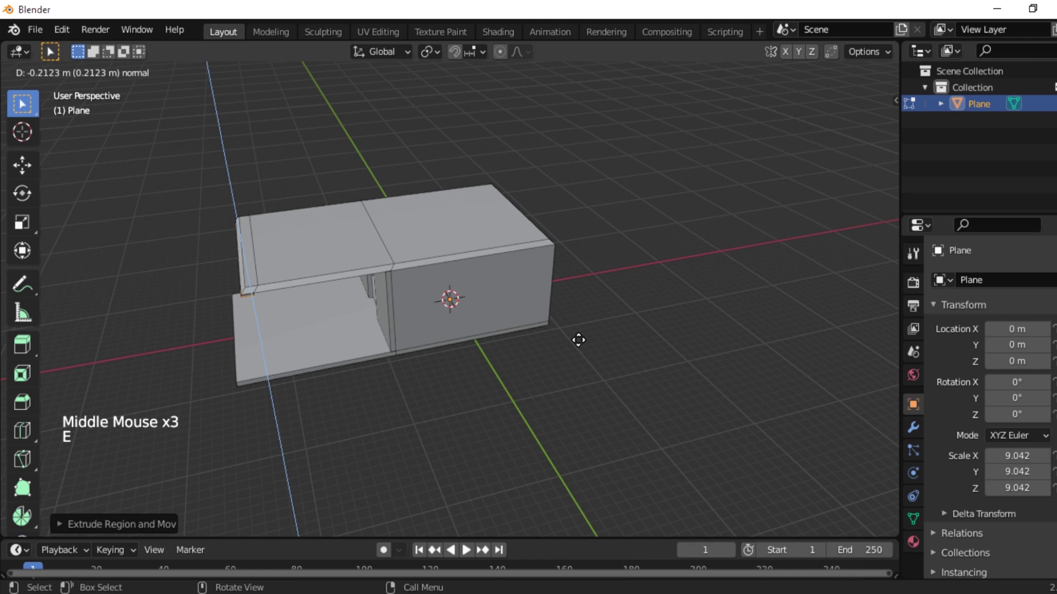
left_click(573, 410)
middle_click_drag(547, 424, 627, 384)
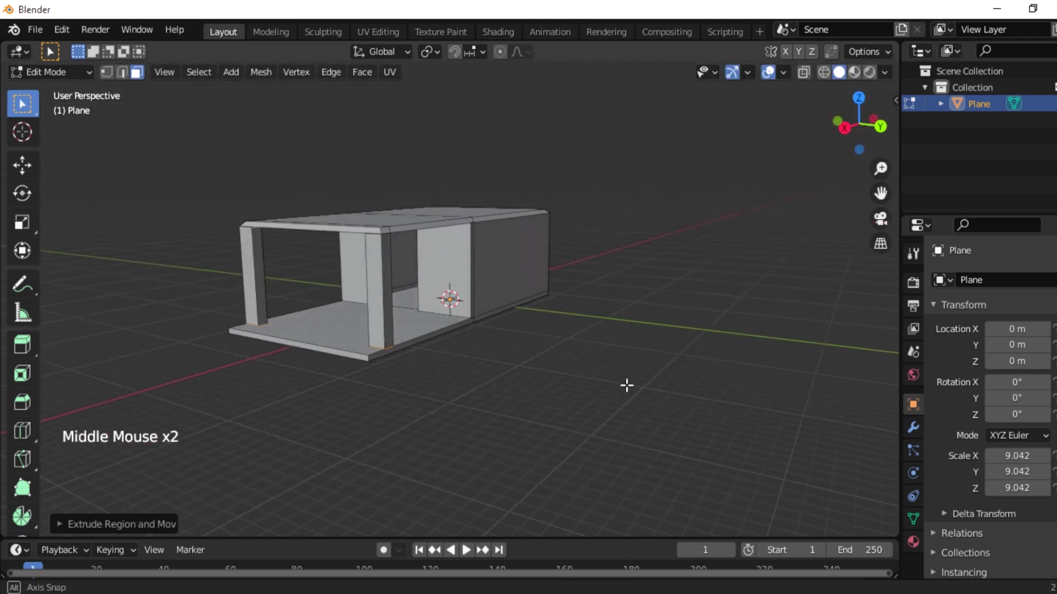
Step: Extrude the roof face above the main room upward to form a raised block
middle_click_drag(444, 435, 426, 265)
left_click(441, 235)
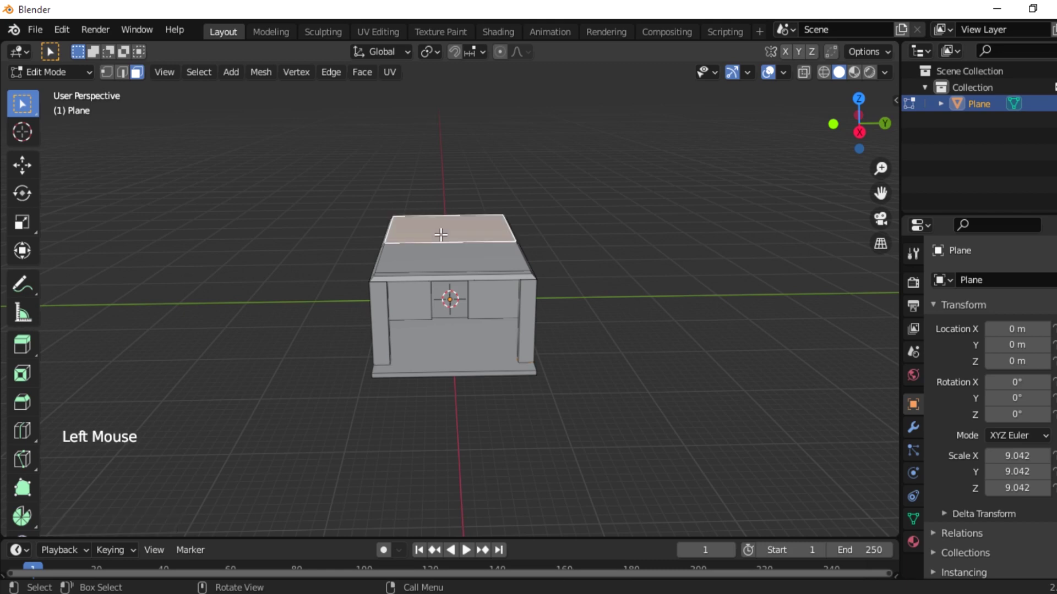
key("e")
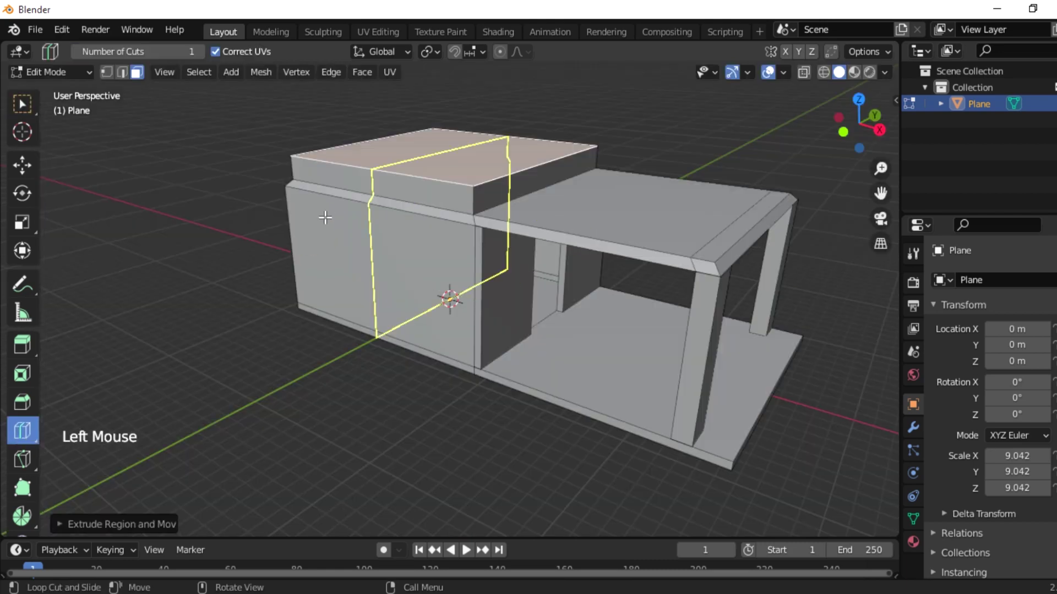
Step: Add two vertical and two horizontal loop cuts around the main room to outline a window on the side walls
left_click_drag(326, 218, 346, 210)
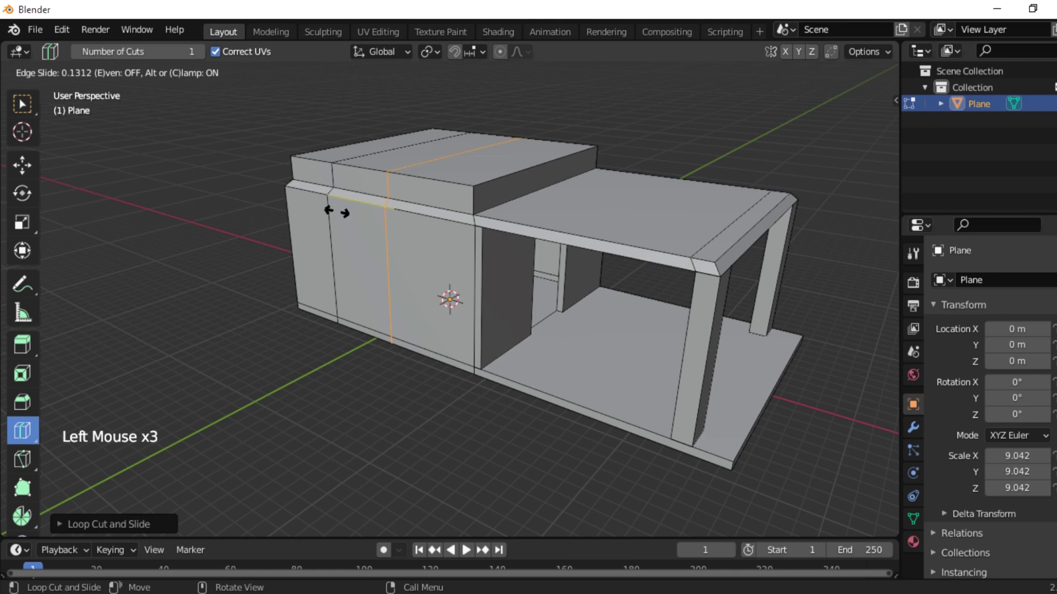
left_click_drag(337, 212, 343, 251)
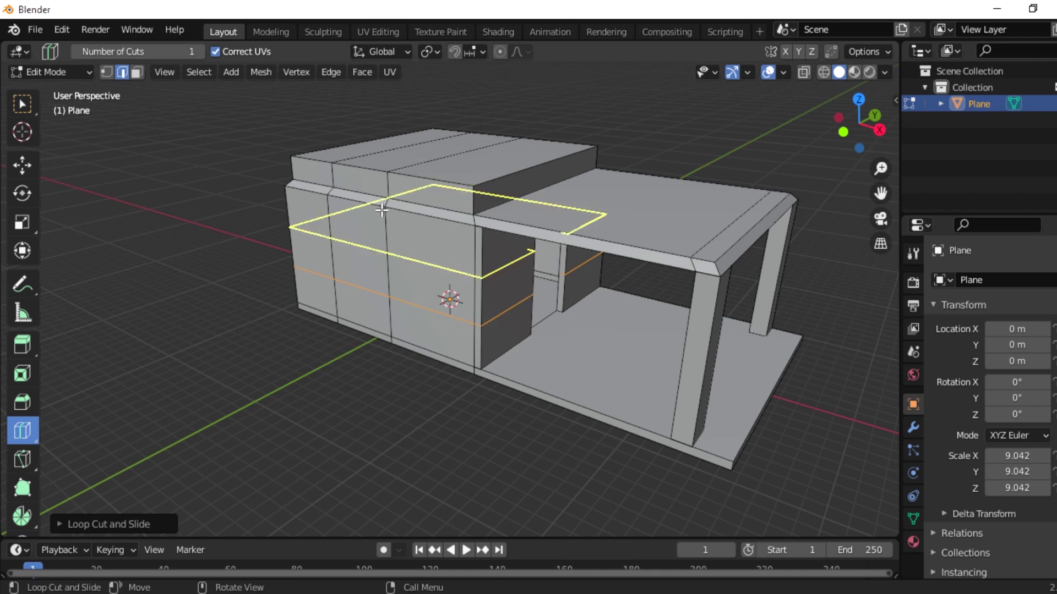
left_click_drag(382, 211, 383, 200)
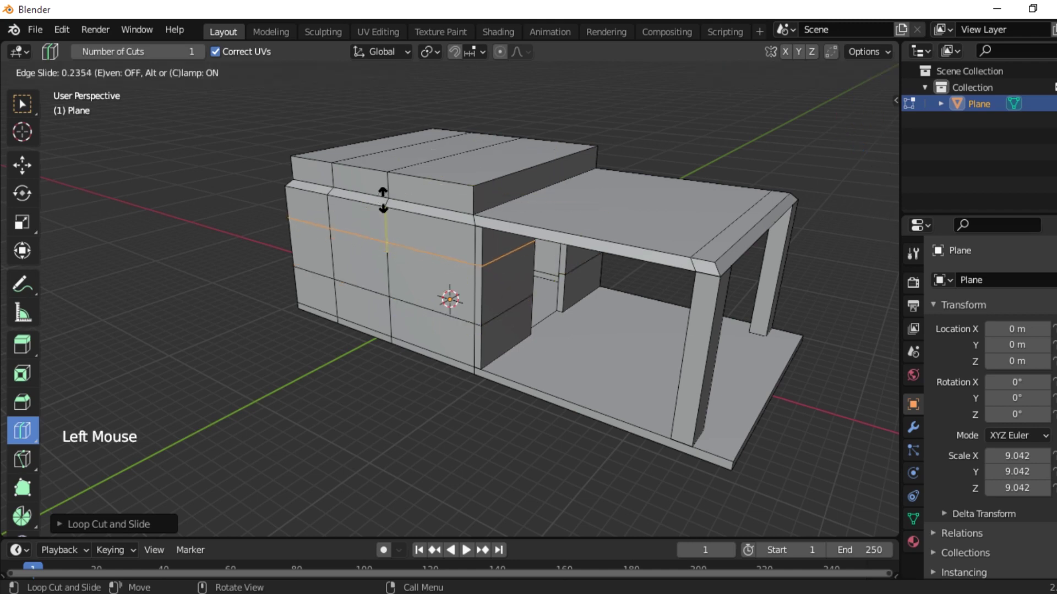
left_click_drag(383, 200, 384, 201)
left_click(22, 102)
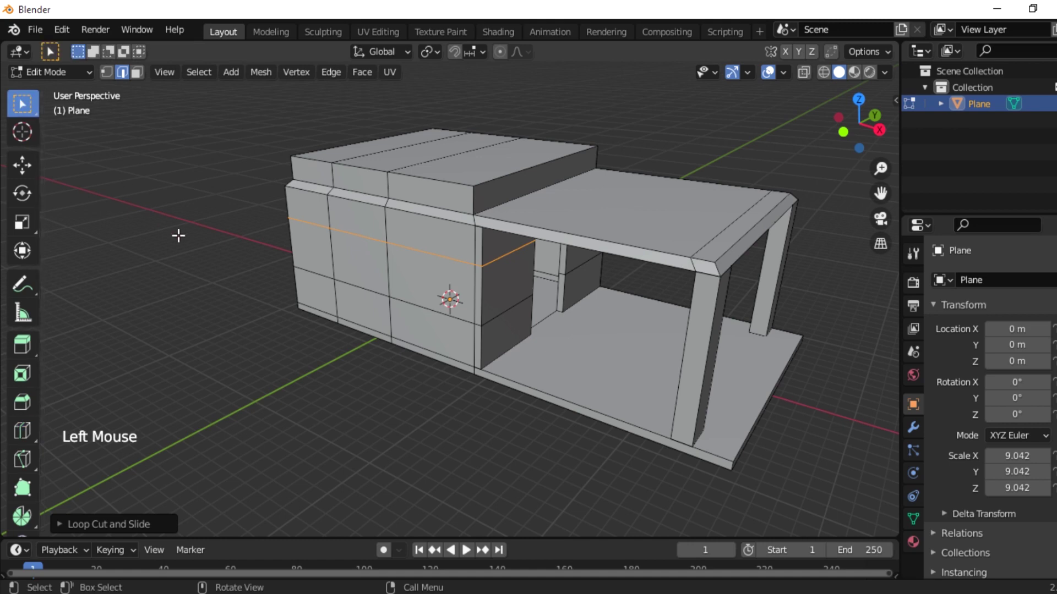
Step: Delete the face framed by the four cuts on the side wall to open a window
middle_click_drag(177, 234, 177, 234)
left_click(355, 231)
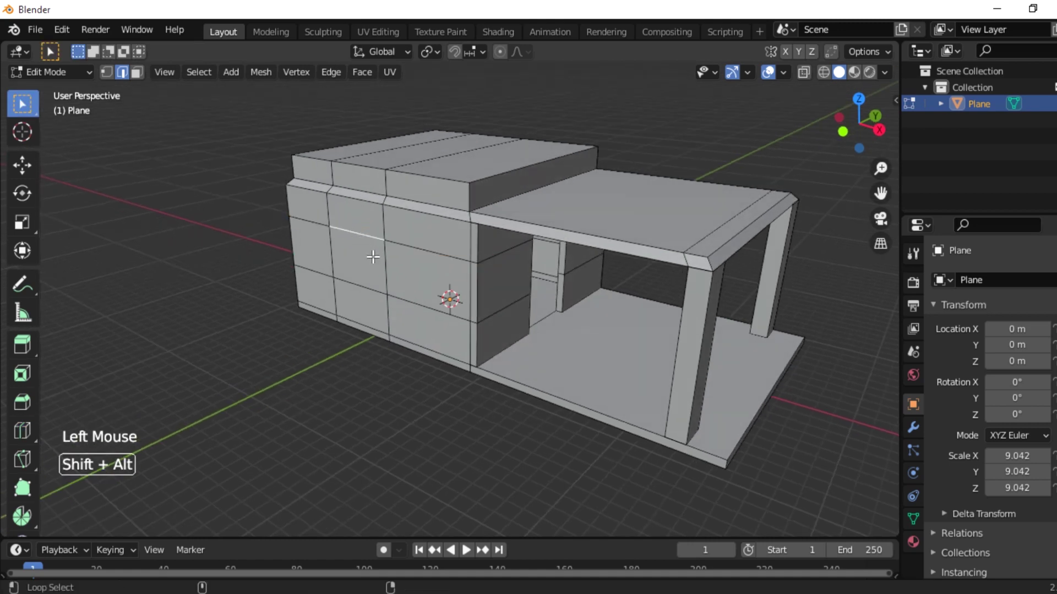
key("ctrl+z")
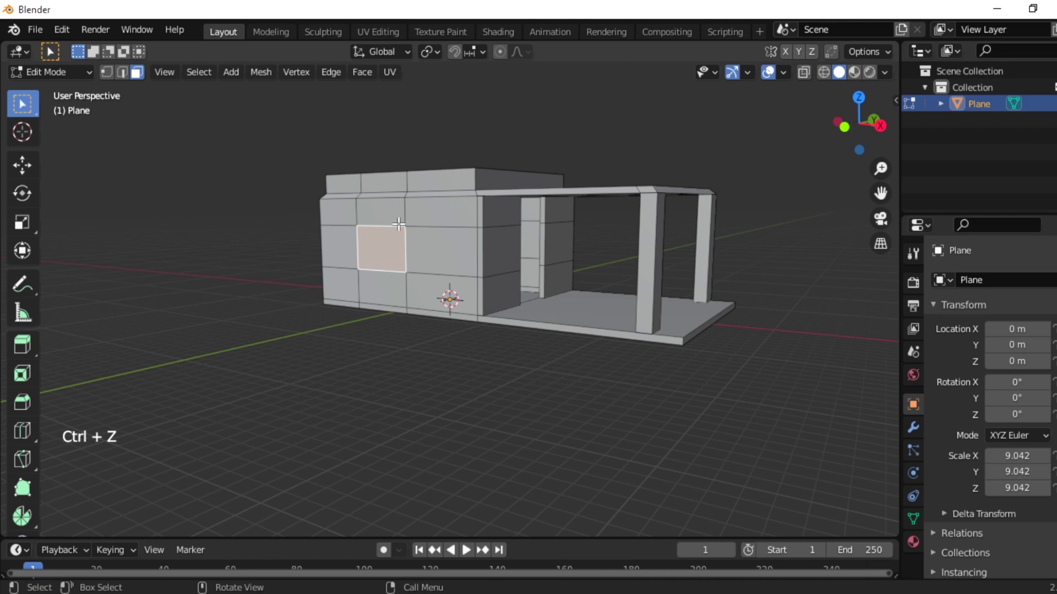
key("x")
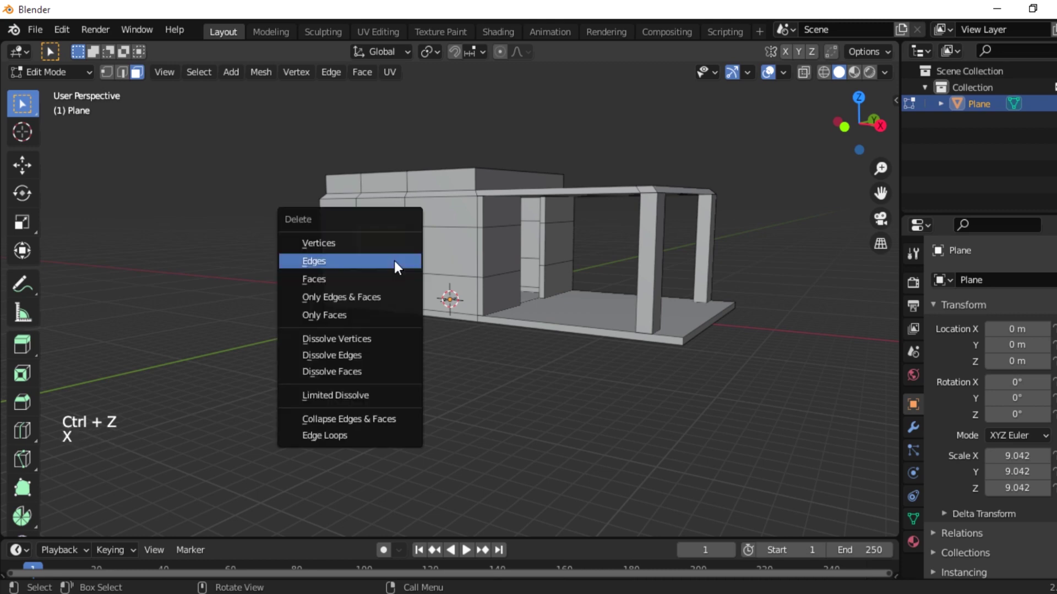
left_click(389, 278)
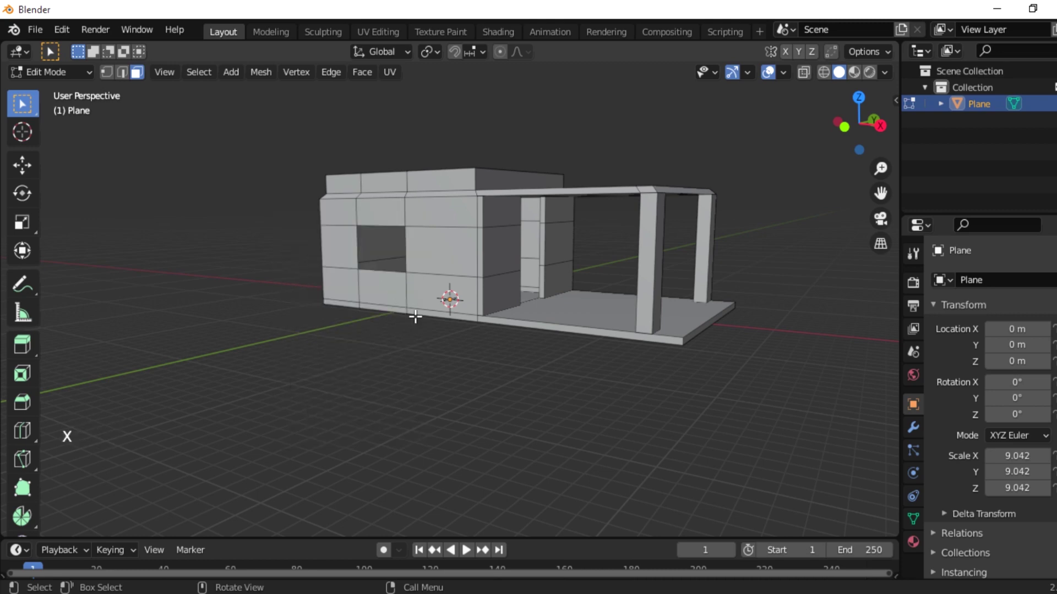
Step: Delete the framed face on the opposite side wall of the main room to open a matching window
middle_click_drag(388, 278, 180, 295)
left_click(518, 244)
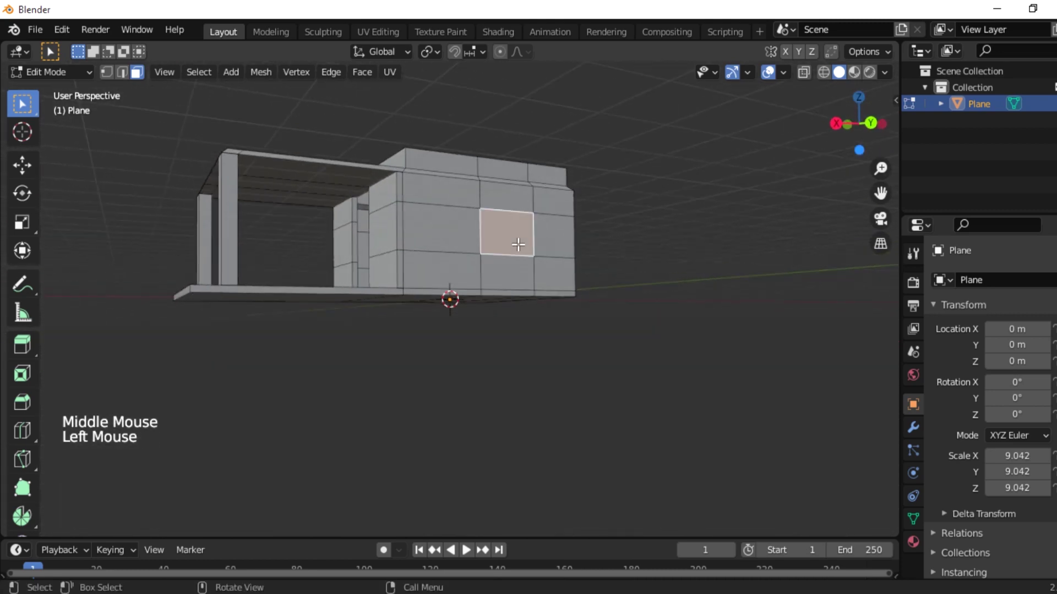
key("x")
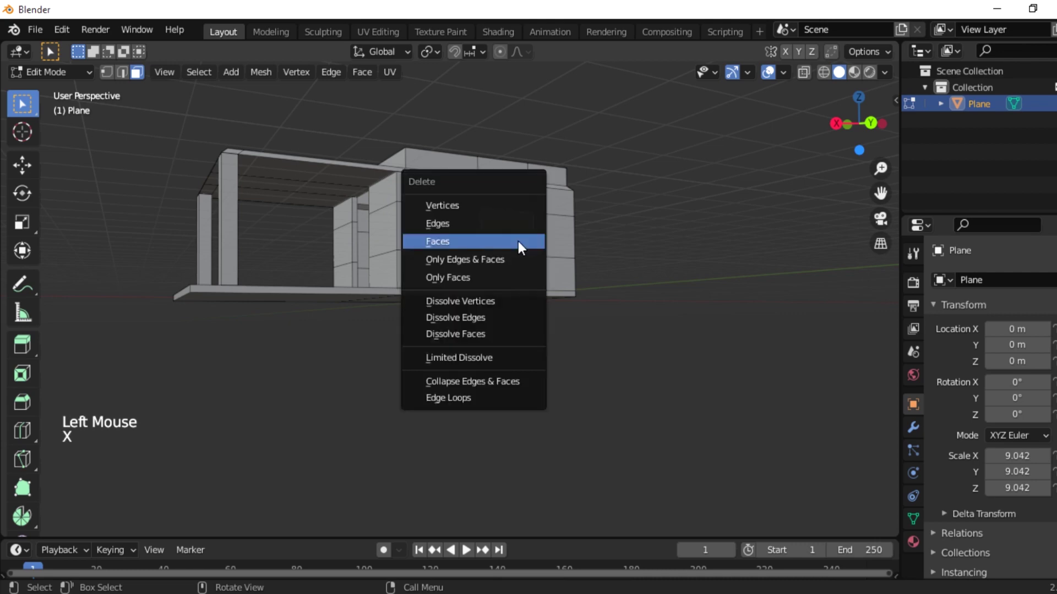
left_click(518, 241)
middle_click_drag(493, 289, 498, 297)
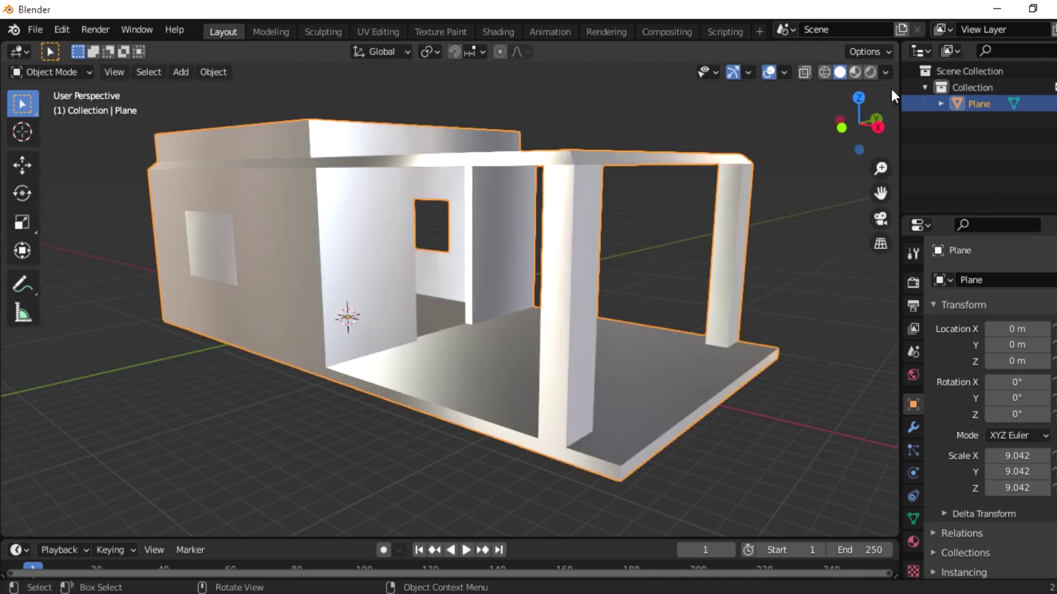
Step: Try the glossy red MatCap for the viewport shading, and settle on the multicoloured normal-style MatCap
left_click(884, 73)
left_click(880, 183)
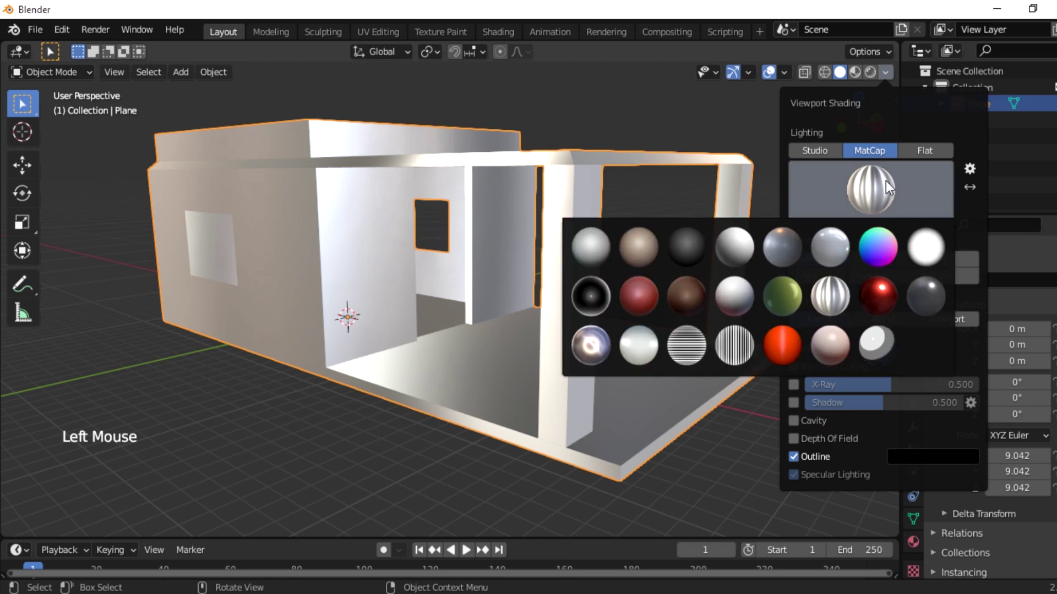
left_click(878, 302)
left_click(853, 196)
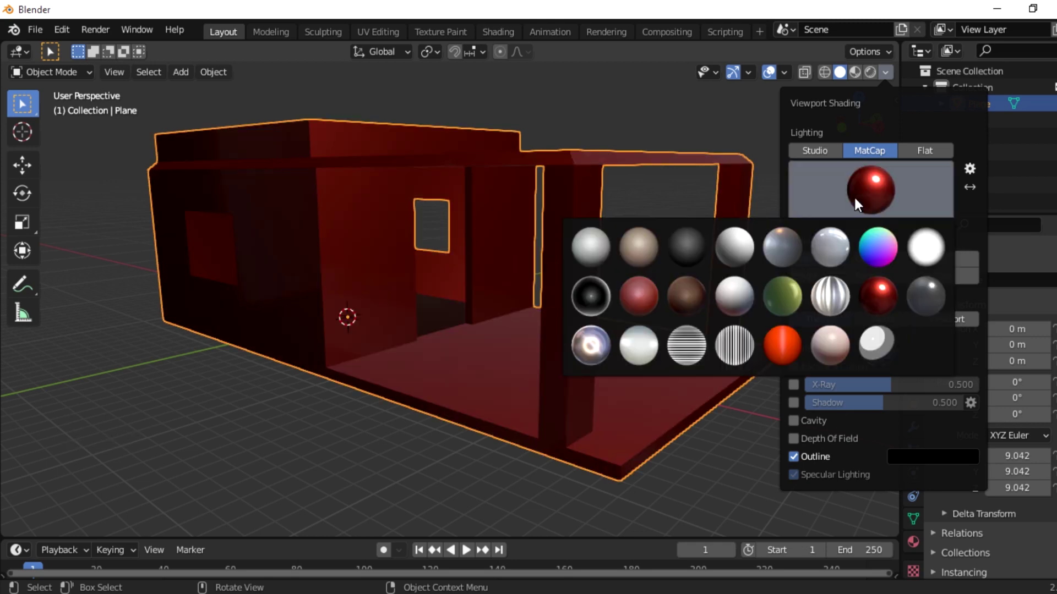
left_click(868, 249)
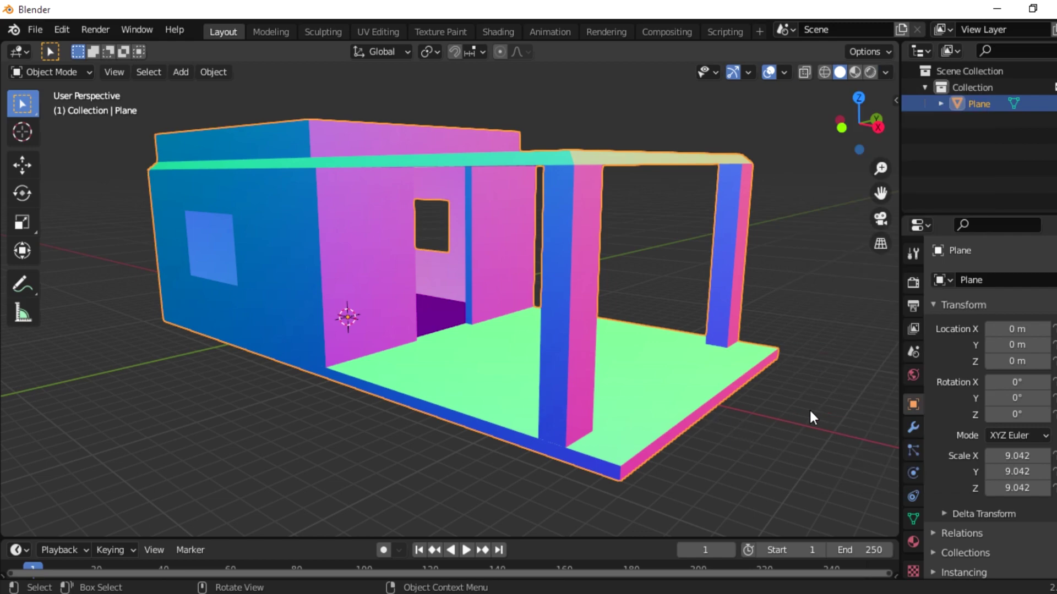
mouse_move(810, 411)
middle_mouse_down()
mouse_move(781, 389)
mouse_move(796, 398)
mouse_move(733, 384)
mouse_move(658, 388)
mouse_move(651, 401)
mouse_move(807, 408)
middle_mouse_up()
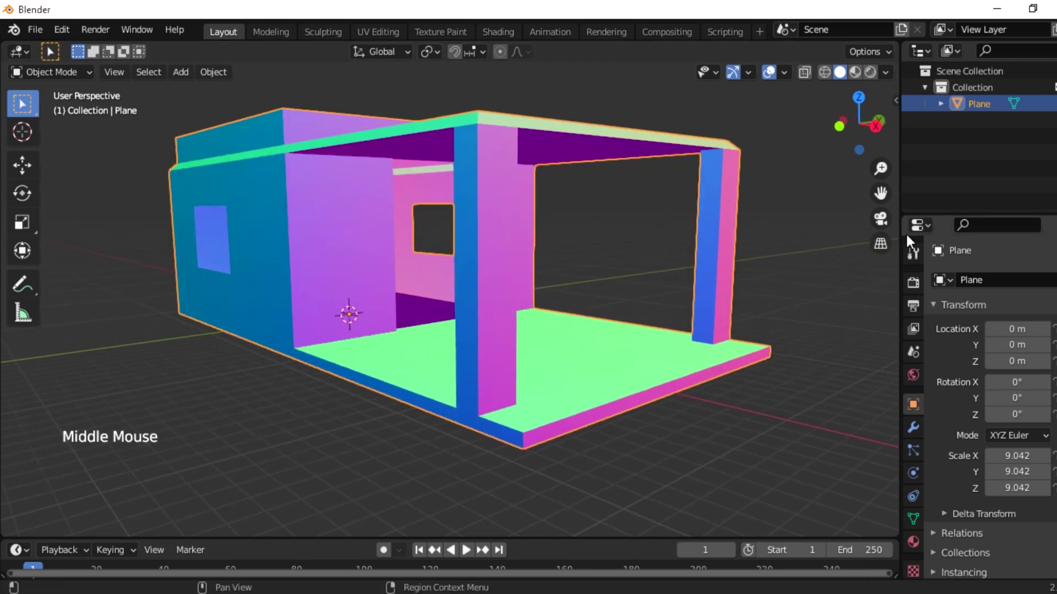
left_click(884, 74)
left_click(880, 198)
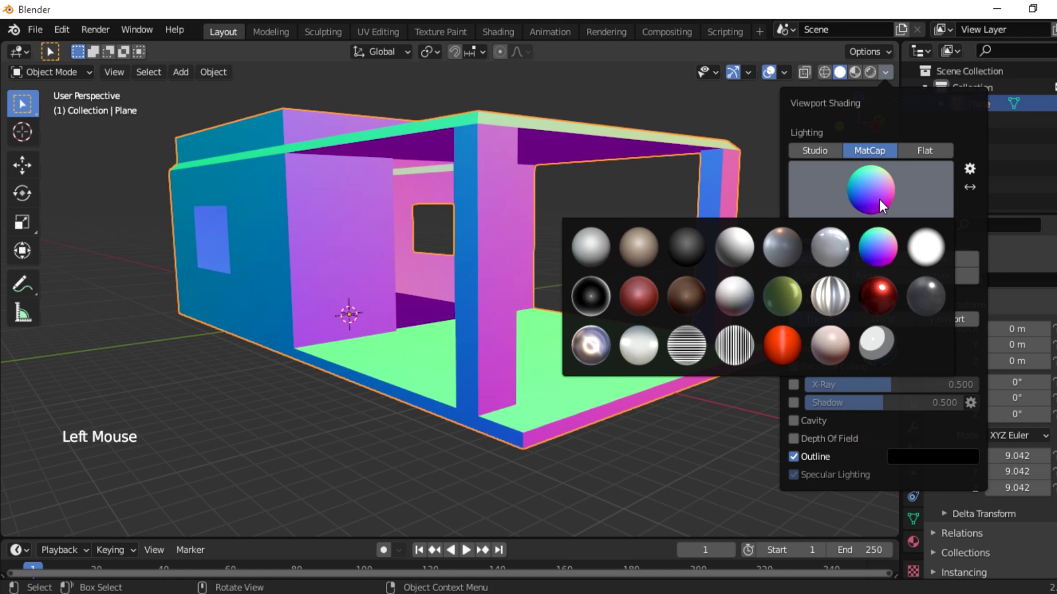
left_click(887, 259)
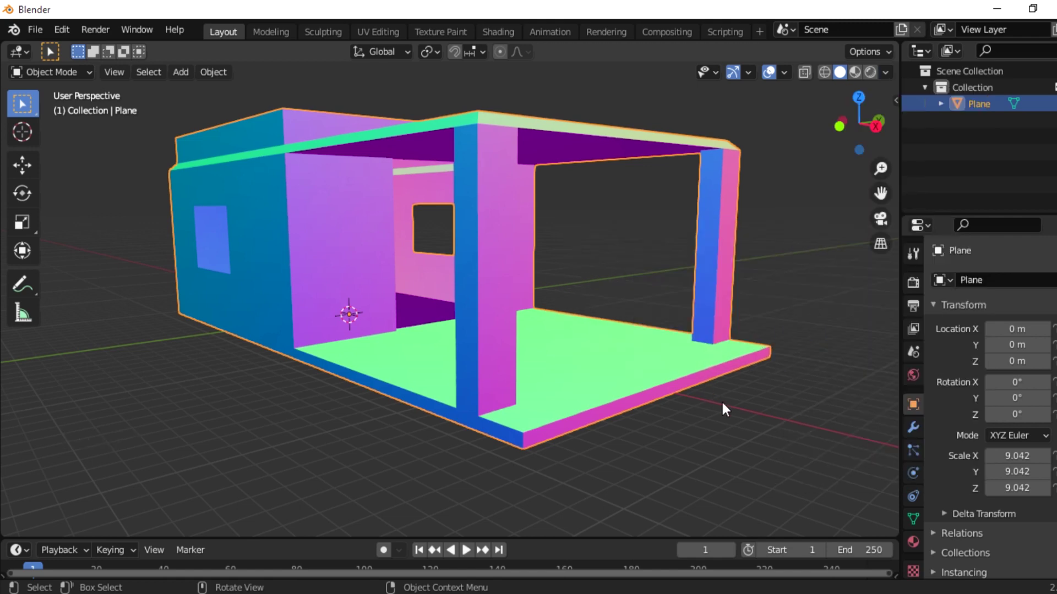
Step: Examine the finished building's porch, pillars, doorway and side windows from the front, both close up and at a distance
mouse_move(755, 405)
middle_mouse_down()
mouse_move(786, 404)
mouse_move(767, 396)
mouse_move(762, 417)
middle_mouse_up()
scroll(763, 417, "up", 2)
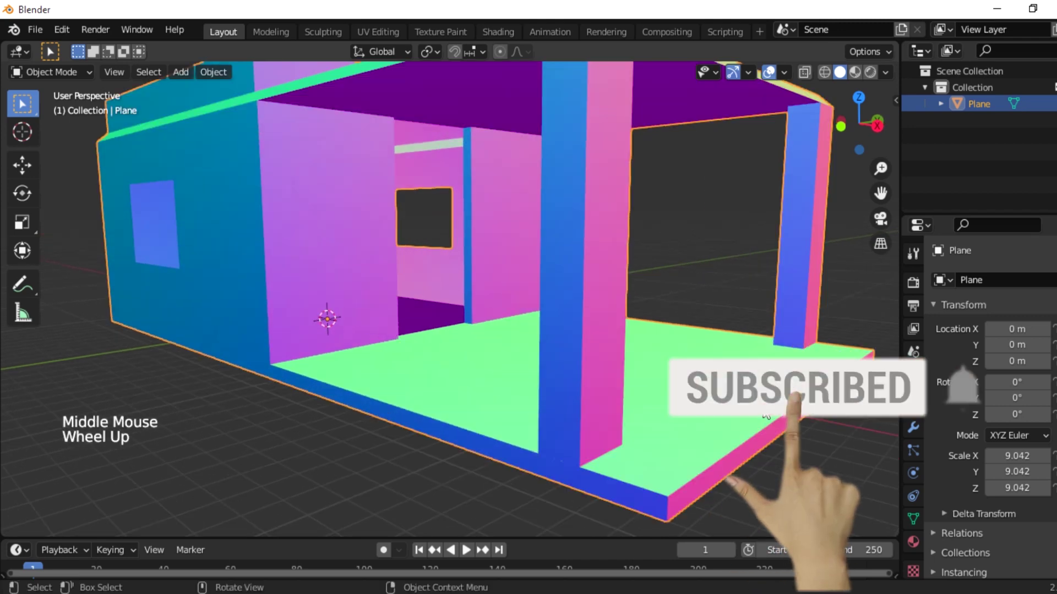
scroll(765, 419, "down", 2)
middle_click_drag(764, 419, 778, 423)
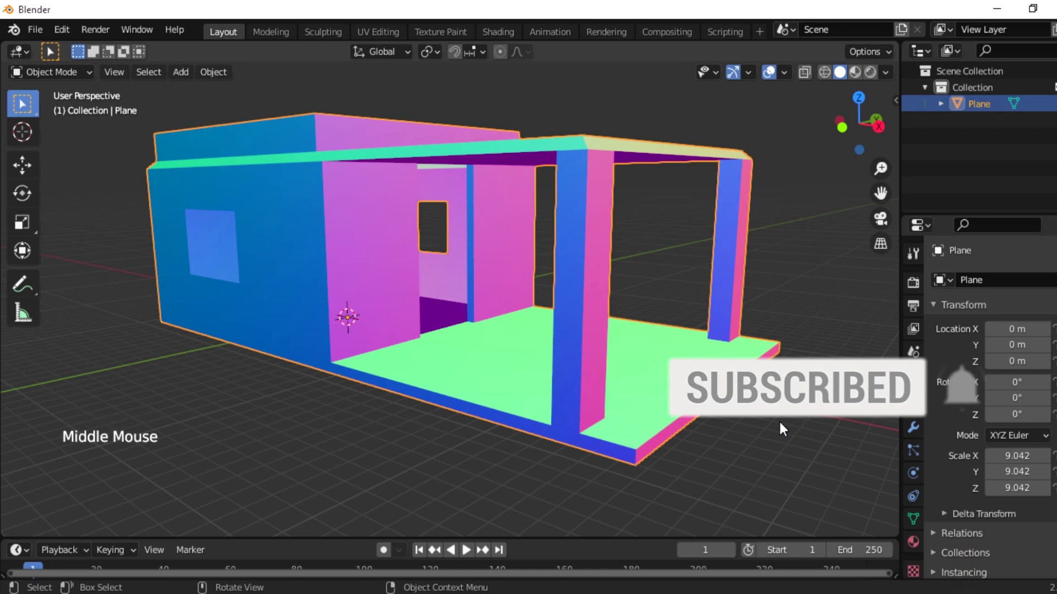
scroll(779, 422, "up", 3)
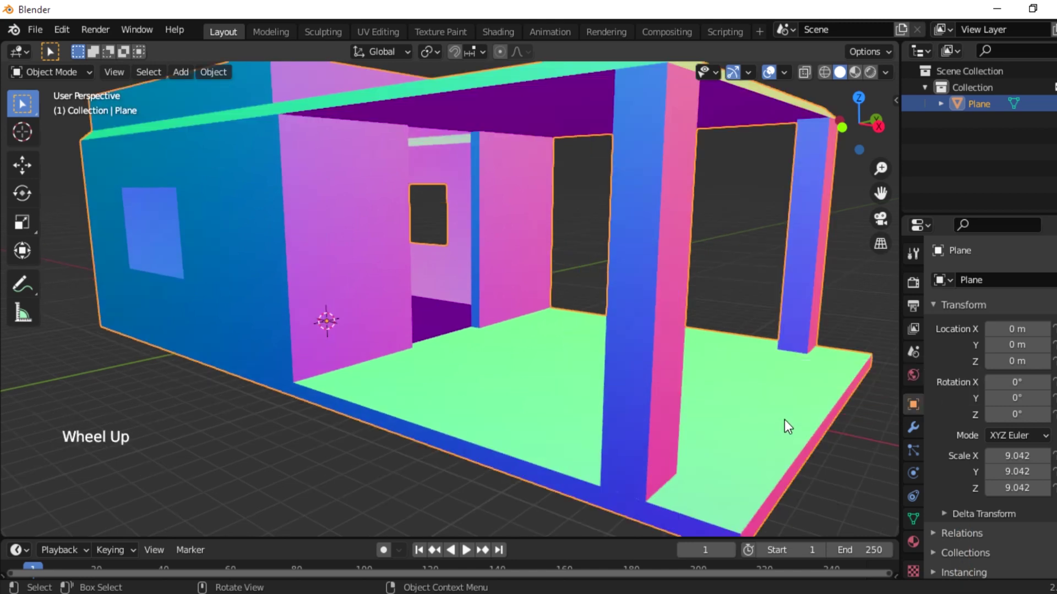
key("shift")
middle_click_drag(821, 457, 795, 461, "shift")
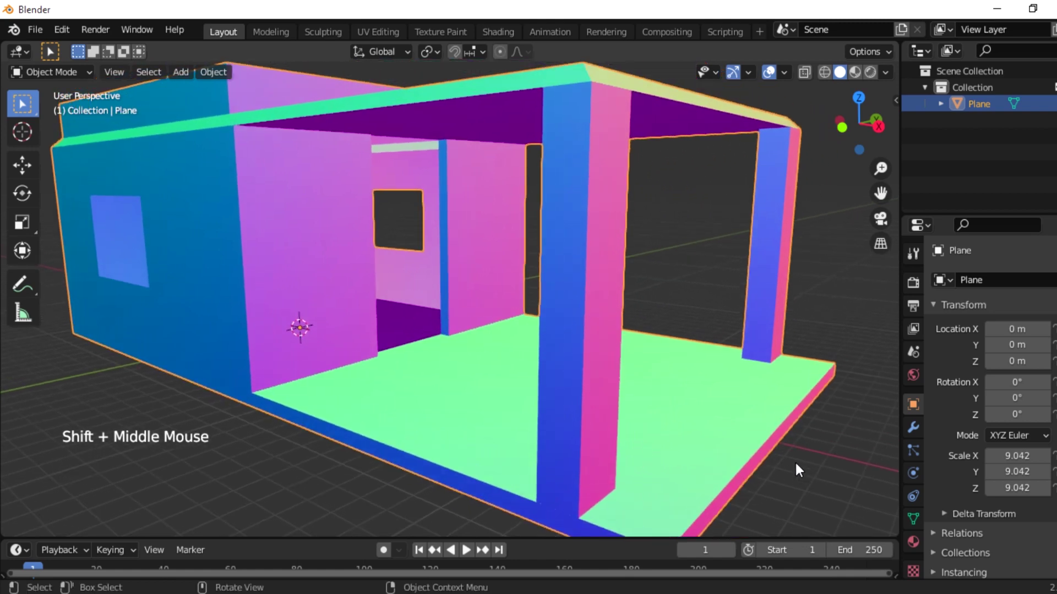